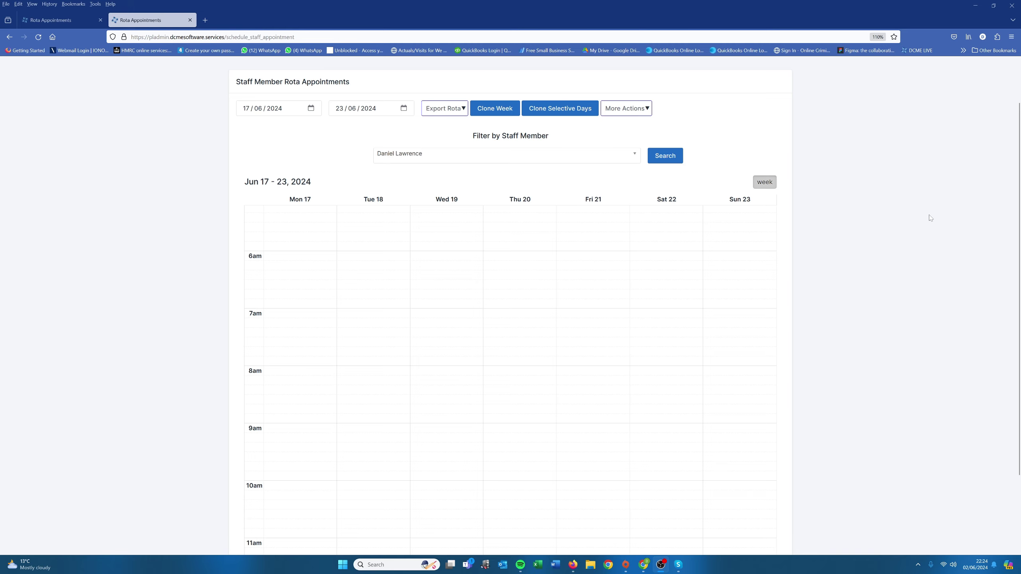
Review the staff member's existing appointments in the 10–16 June 2024 rota
left_click(45, 23)
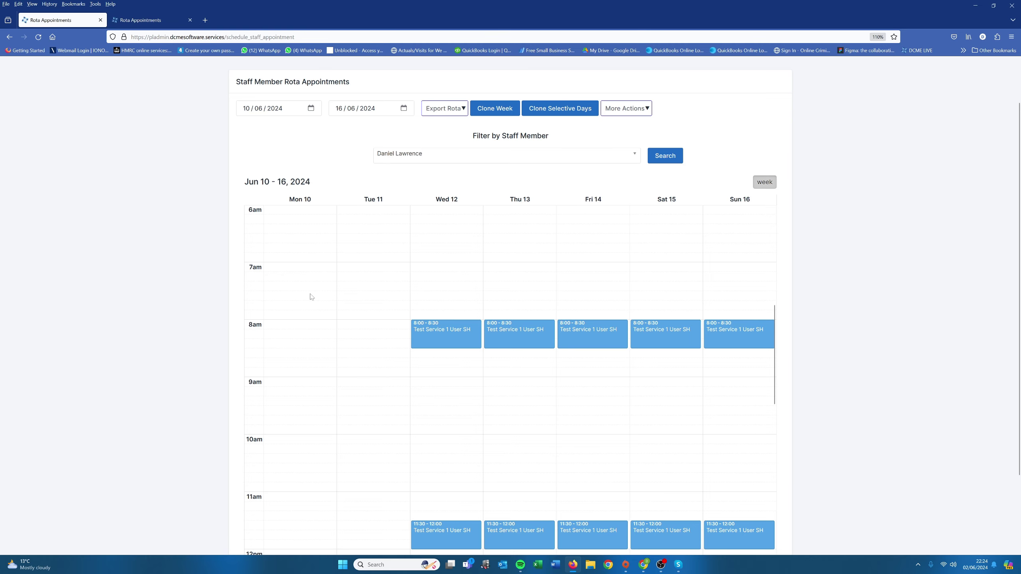
scroll(311, 296, "down", 10)
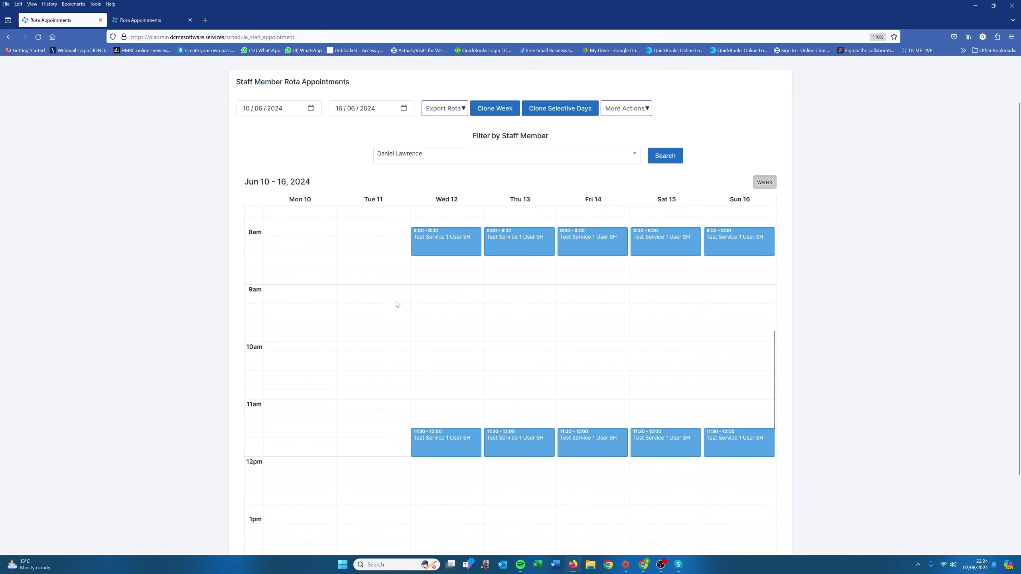
scroll(442, 374, "down", 1)
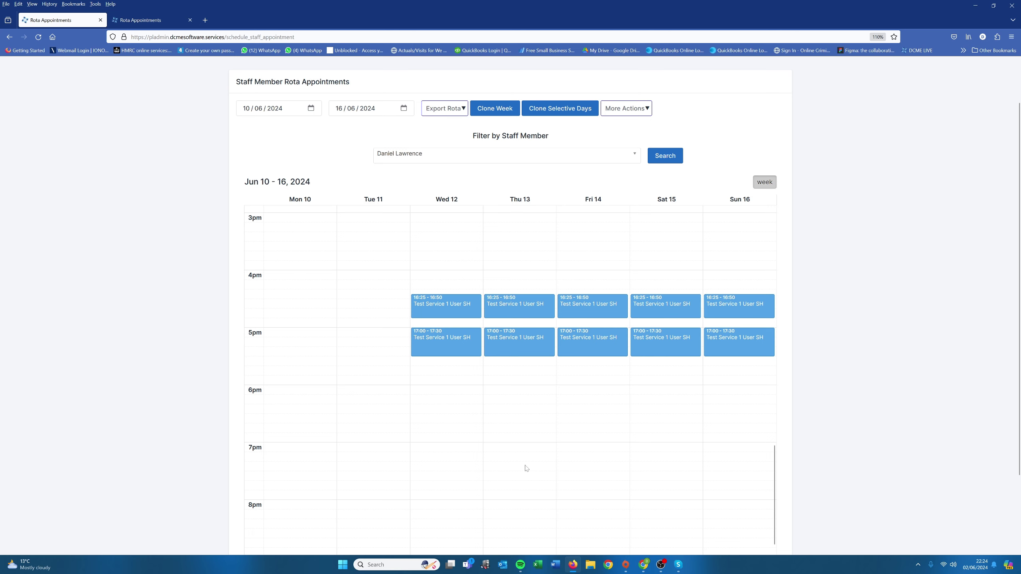
scroll(526, 468, "up", 10)
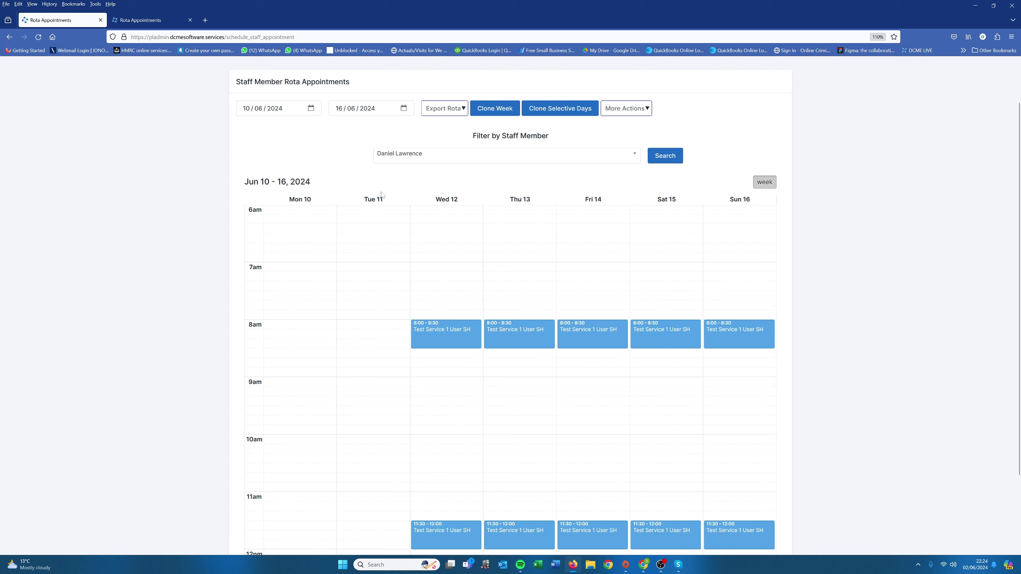
scroll(490, 394, "down", 3)
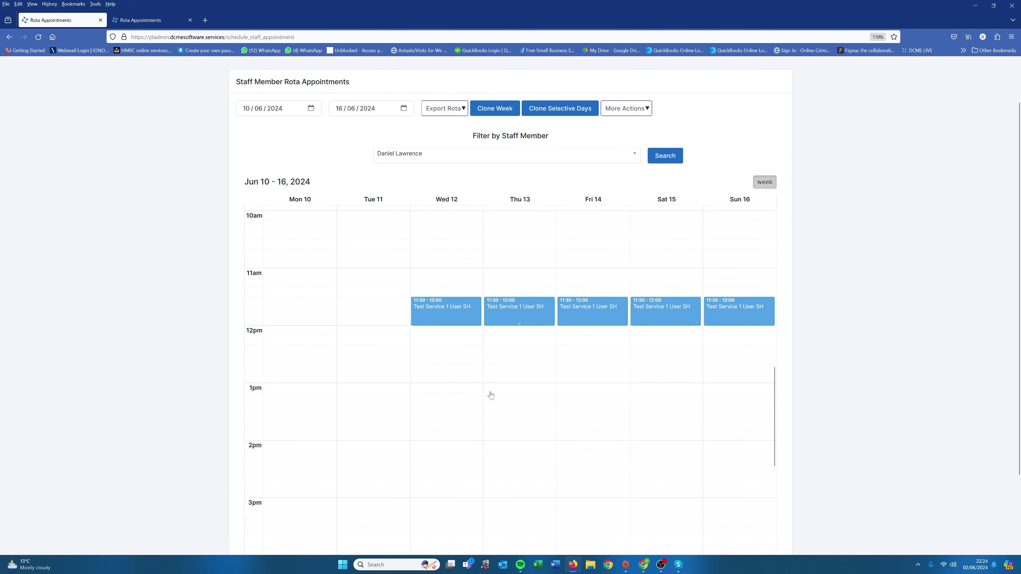
scroll(491, 394, "up", 3)
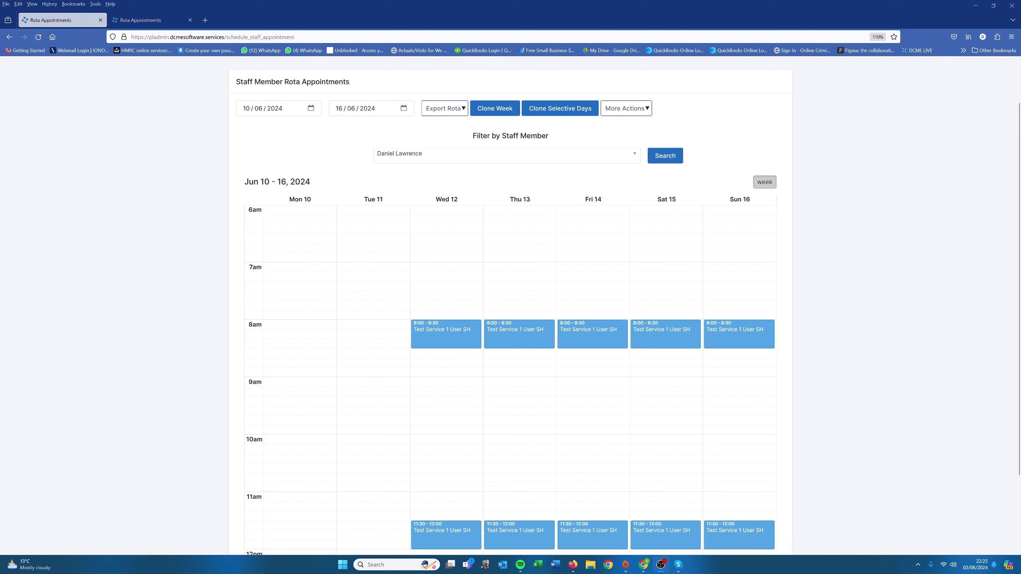
Clone the staff member's week starting 10/06/2024 to the week starting 17/06/2024, accepting the suspension warning, and reload the rota page
left_click(504, 109)
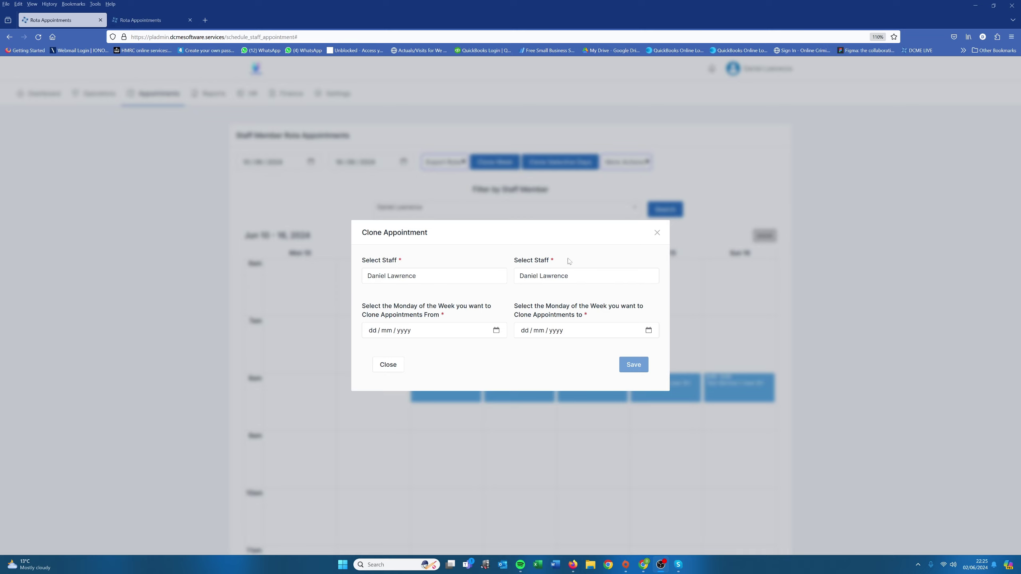
left_click(497, 331)
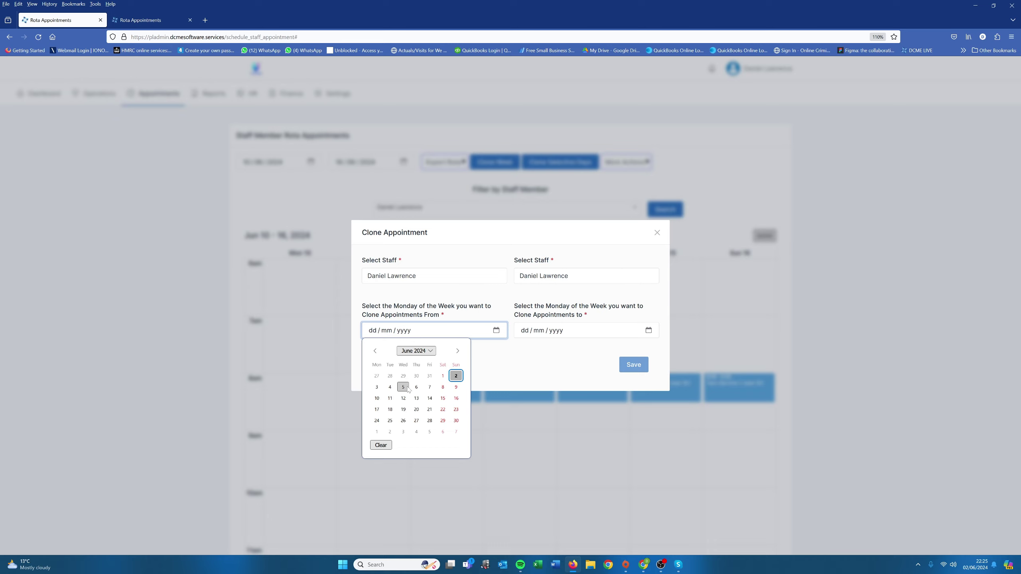
left_click(377, 398)
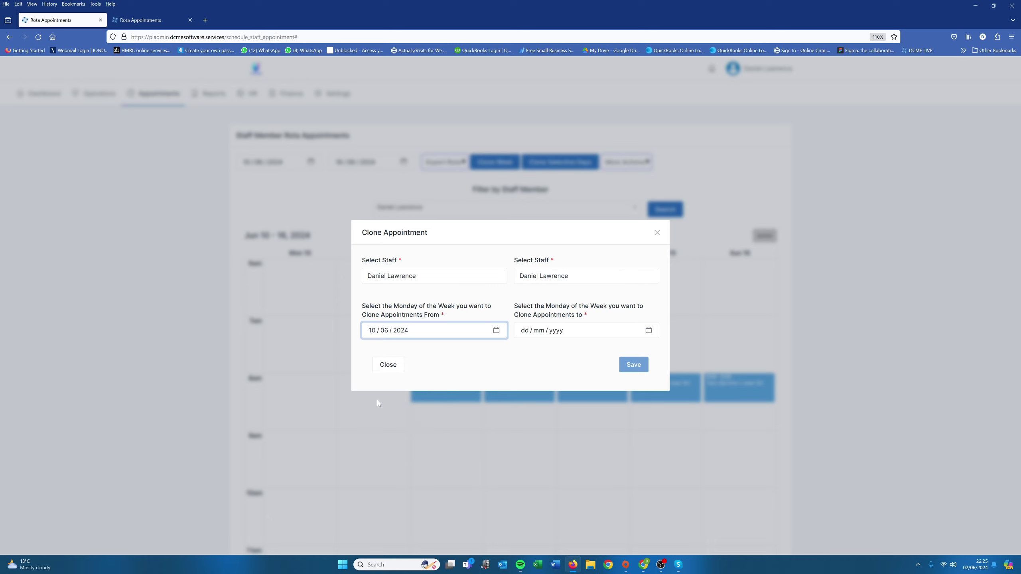
left_click(648, 330)
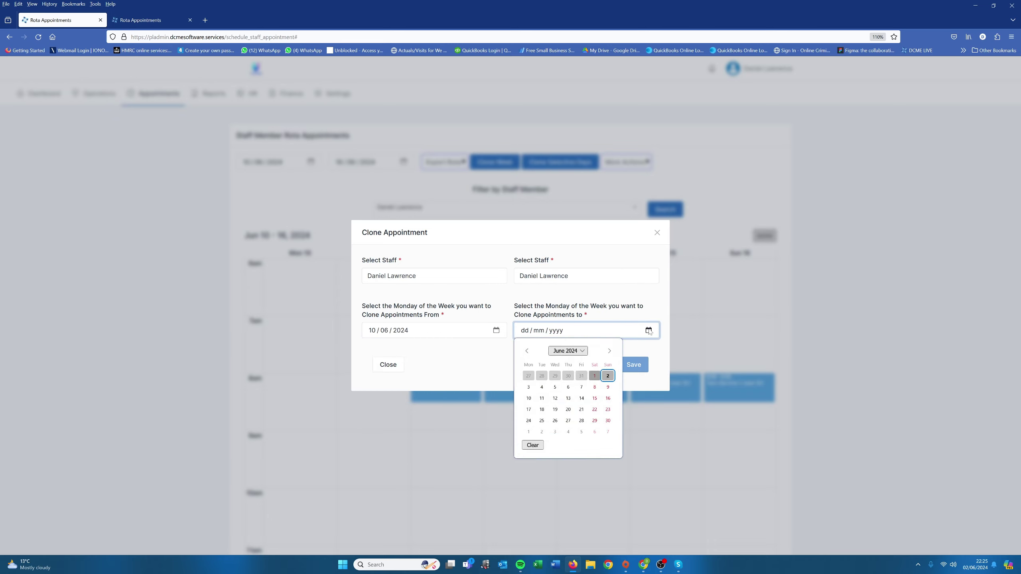
left_click(529, 410)
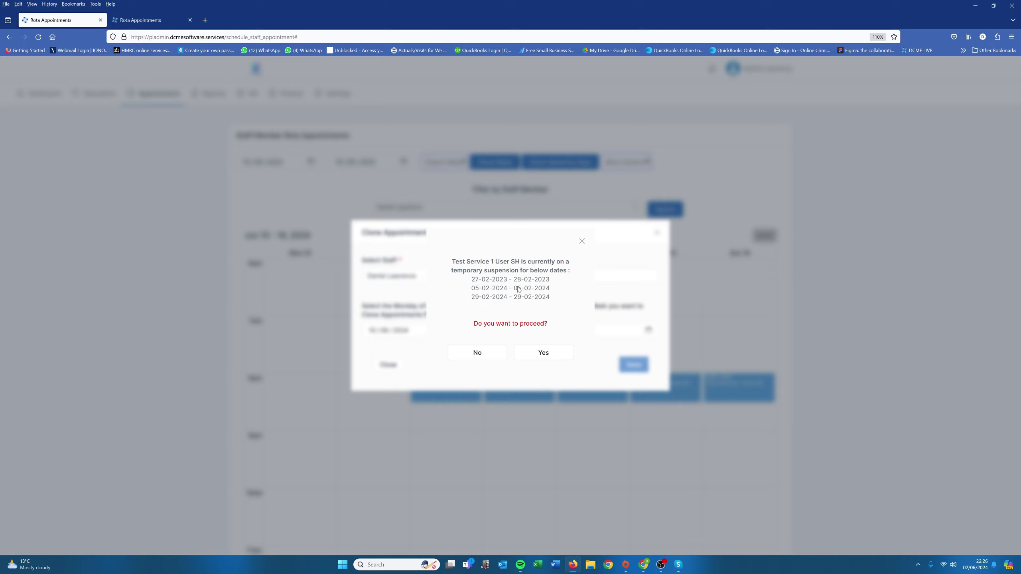
left_click(540, 353)
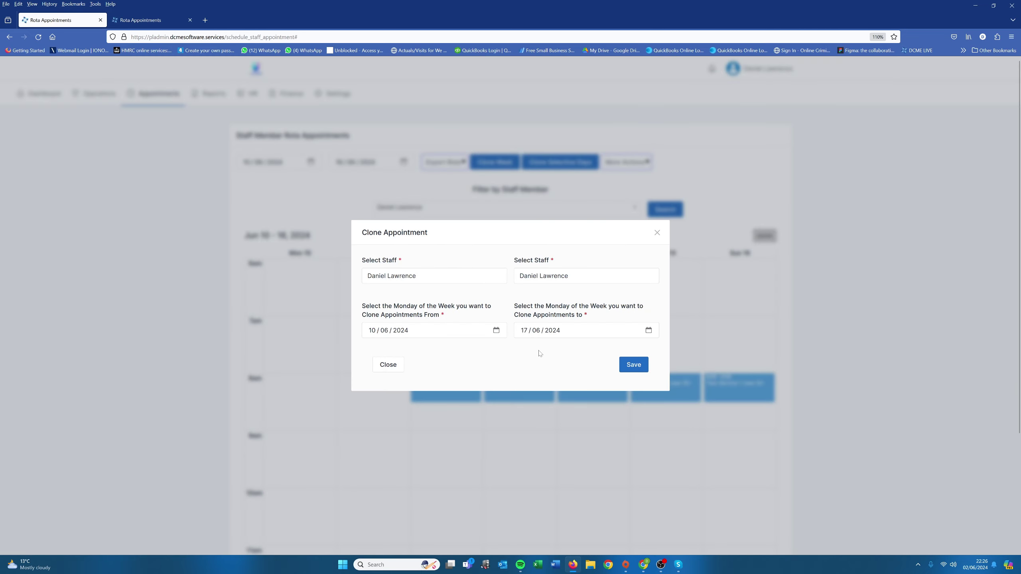
left_click(630, 365)
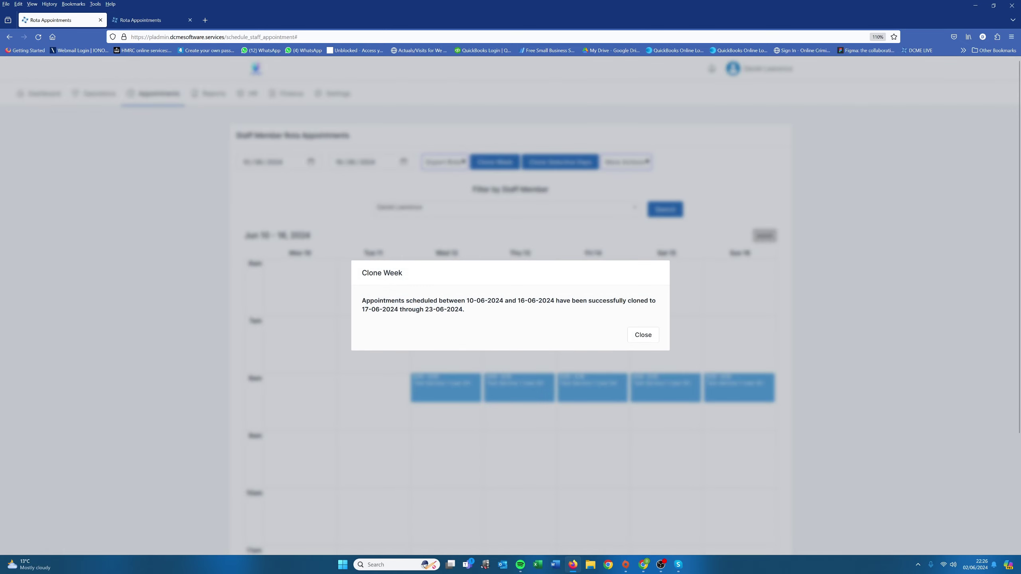
left_click(658, 339)
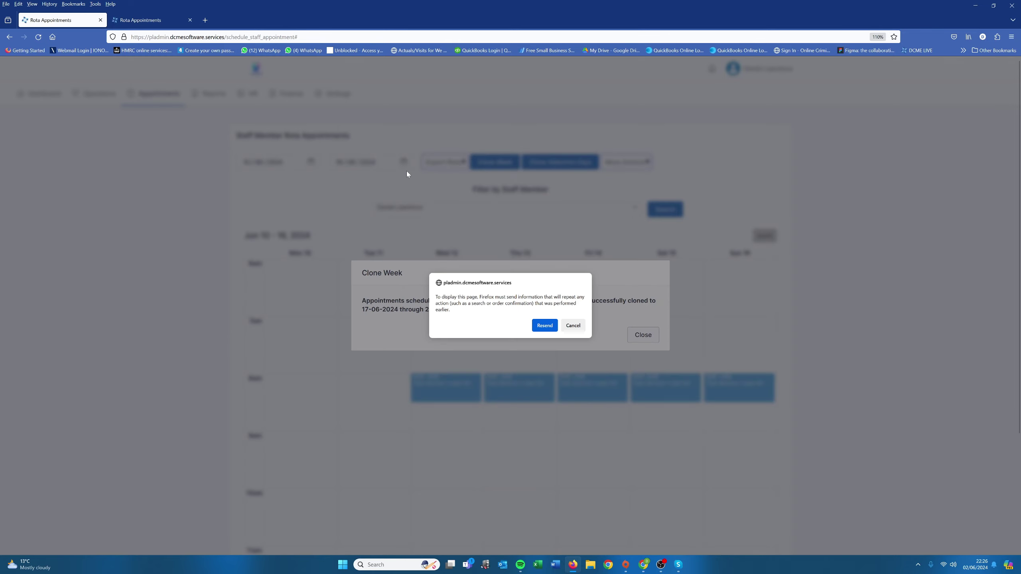
left_click(545, 325)
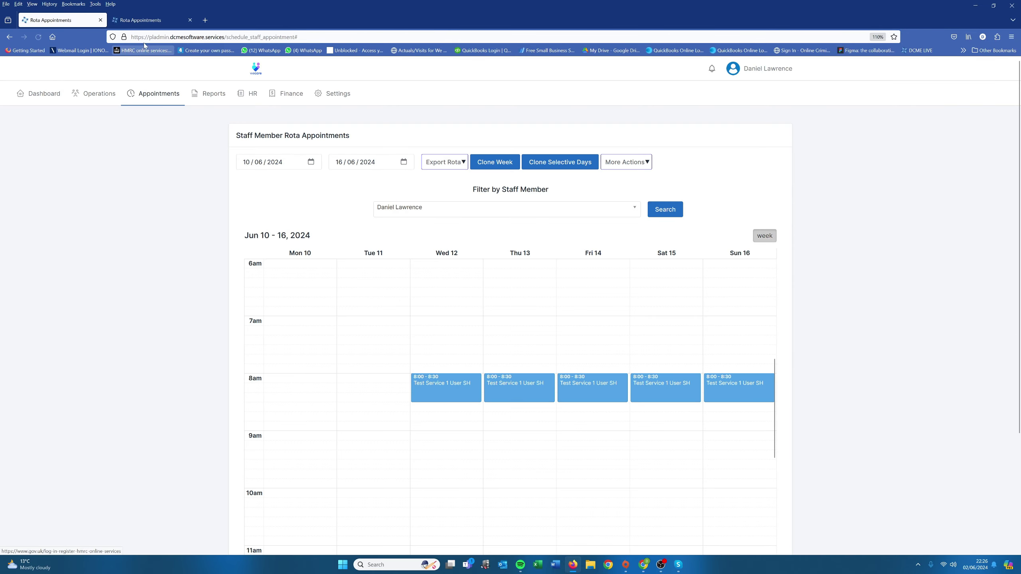
Refresh the staff member's 17–23 June 2024 rota and check the cloned appointments throughout the day
left_click(146, 24)
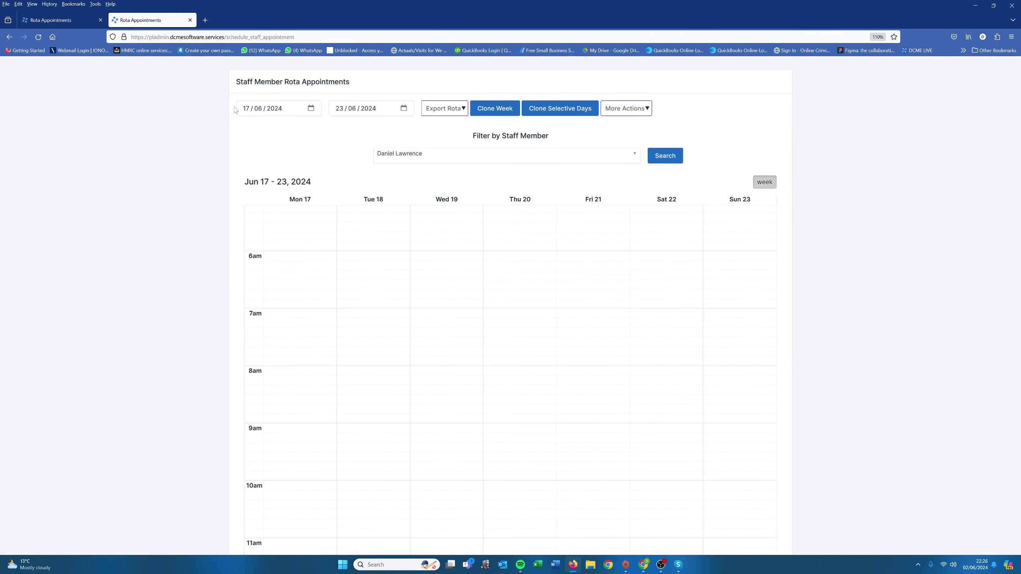
left_click(663, 155)
scroll(512, 335, "up", 2)
scroll(512, 335, "down", 3)
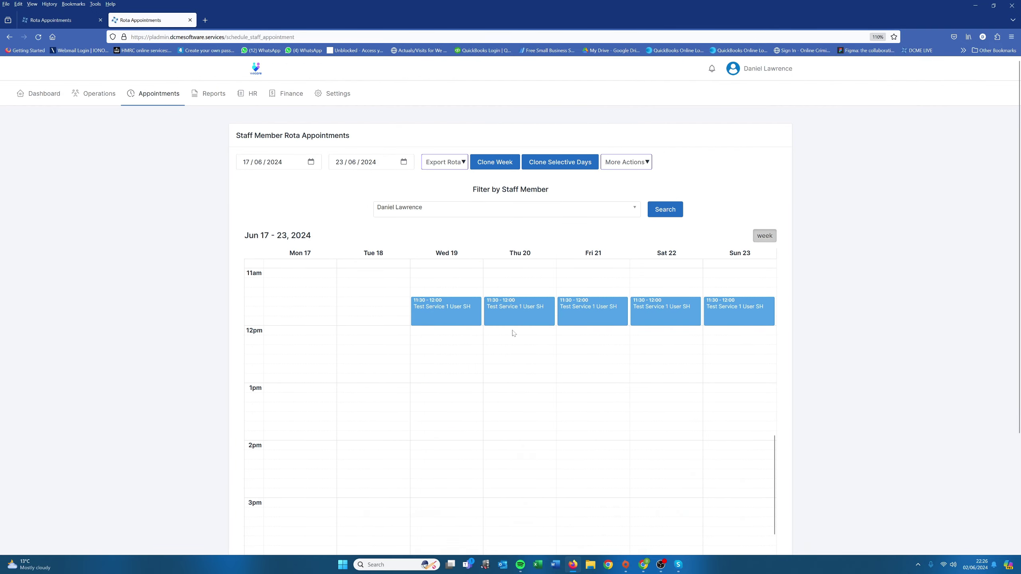
scroll(512, 333, "up", 3)
scroll(512, 334, "down", 3)
scroll(538, 382, "up", 10)
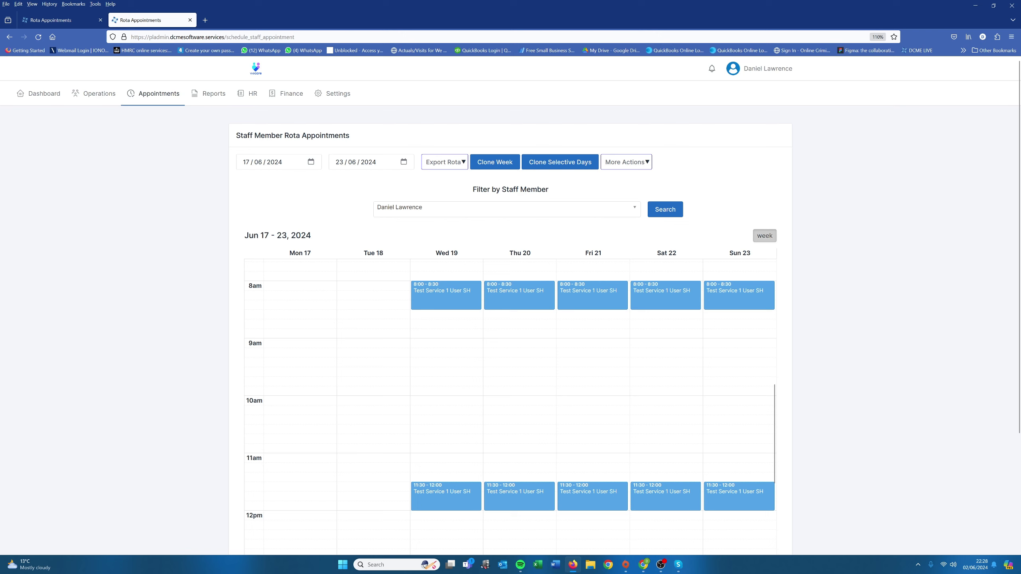
Compare the 8:00 appointments in the 17–23 June rota with those in the 10–16 June rota
key("ctrl+Page_Up")
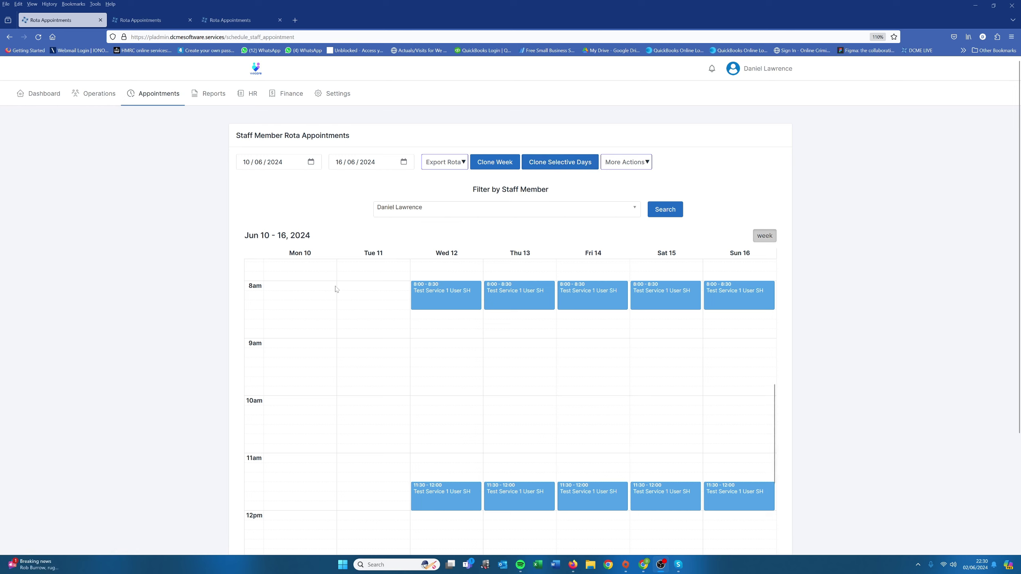
left_click(135, 24)
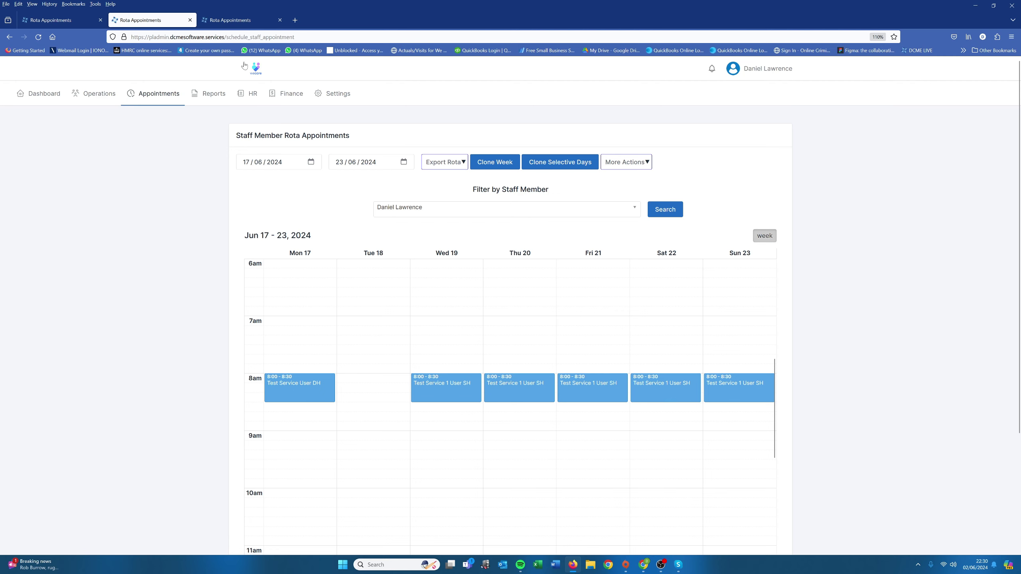
left_click(64, 22)
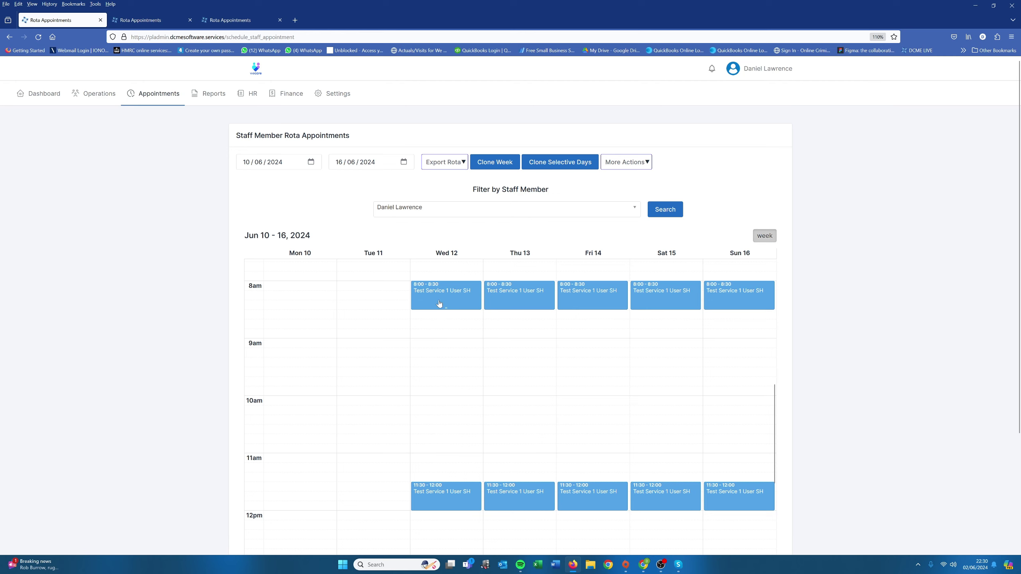
left_click(540, 162)
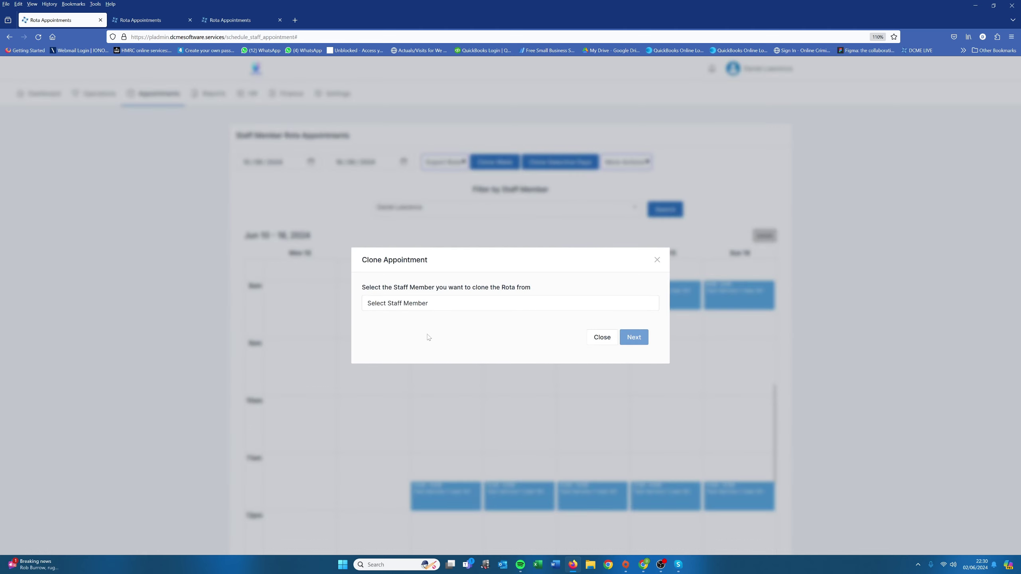
left_click(421, 309)
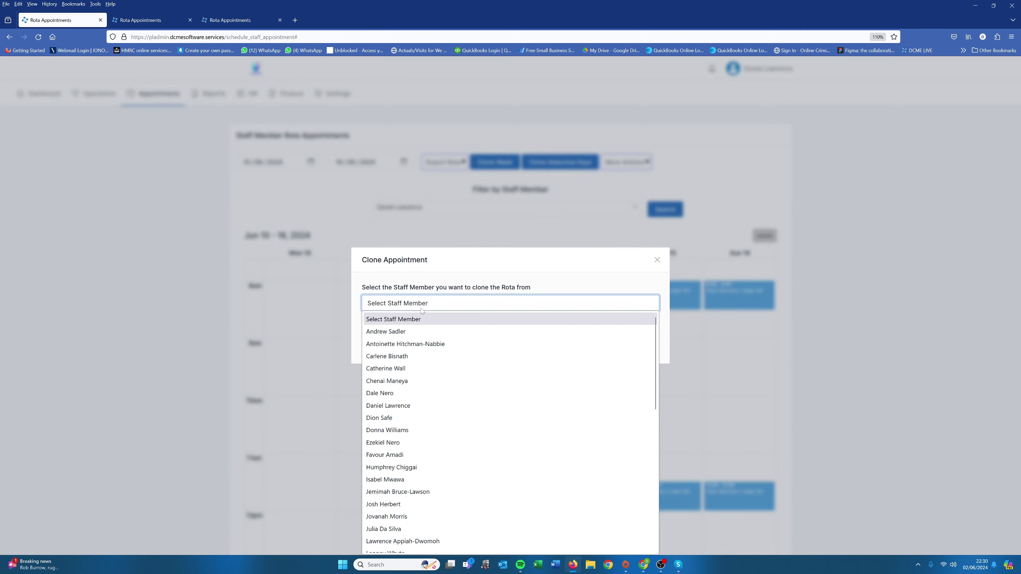
left_click(467, 246)
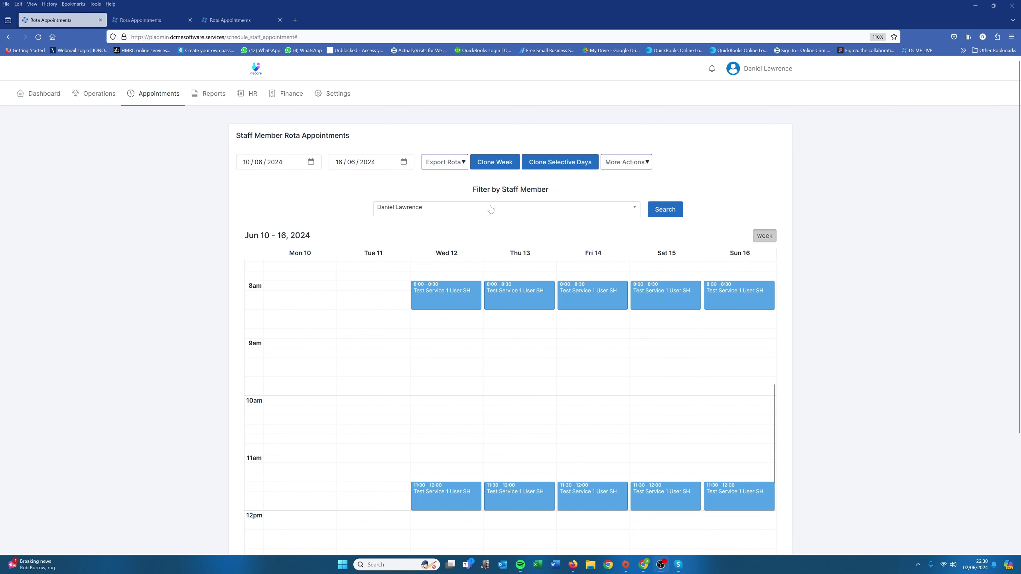
Start cloning selective days and choose the filtered staff member as the one to clone the rota from
left_click(546, 162)
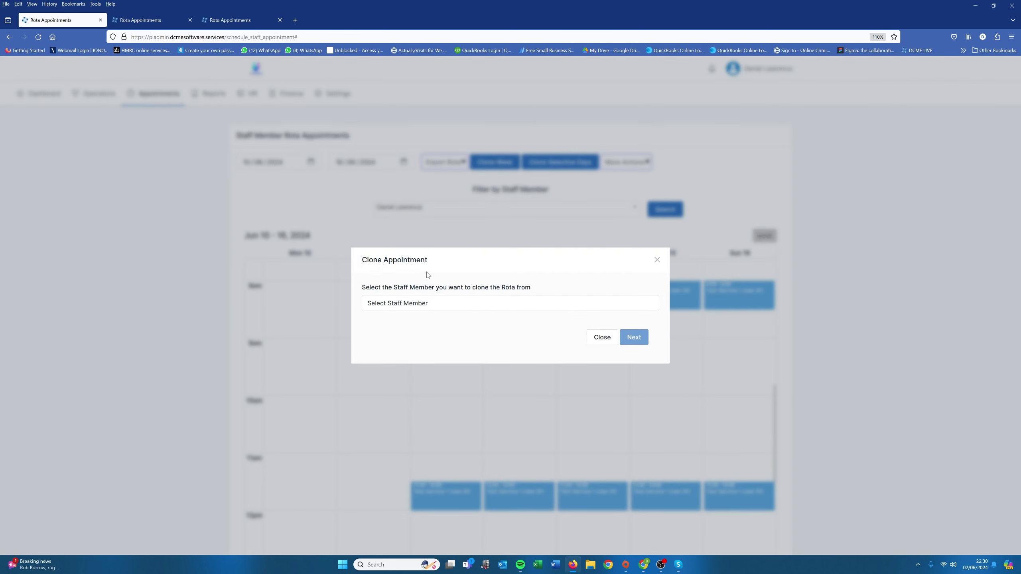
left_click(421, 302)
scroll(400, 370, "down", 5)
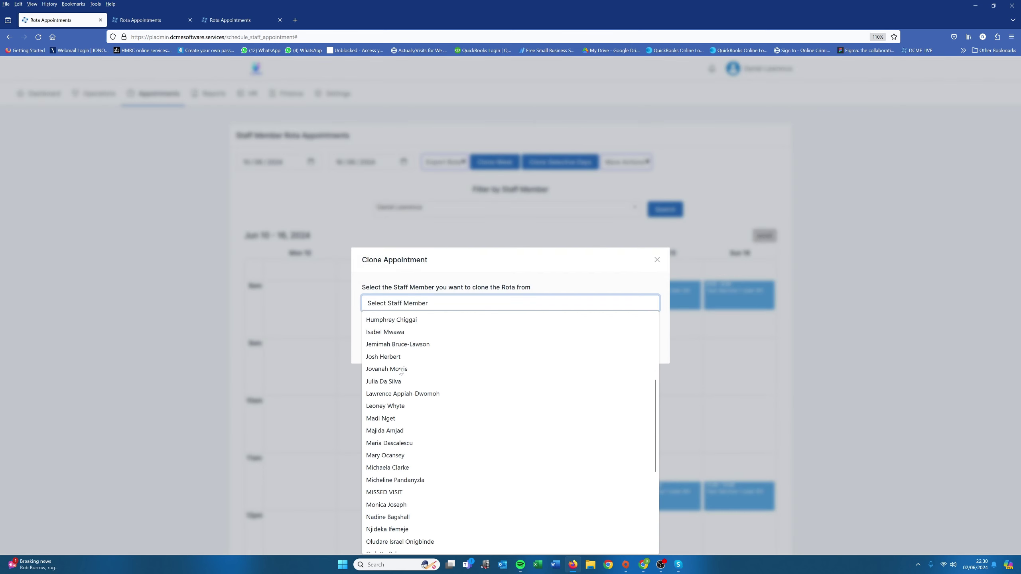
scroll(400, 370, "up", 2)
left_click(398, 333)
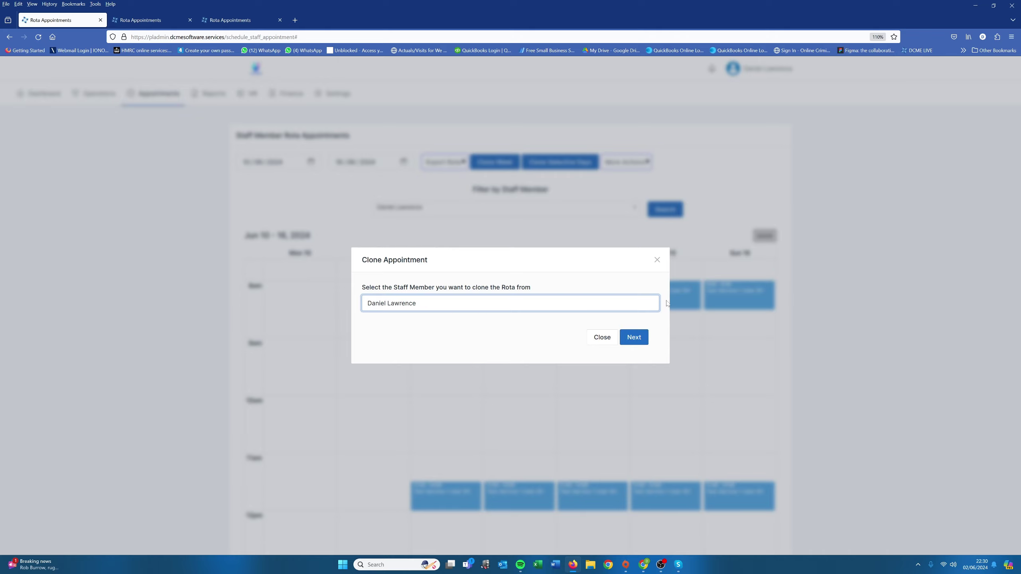
left_click(634, 335)
Select 12-06-2024 as the date to clone and continue to its appointment list
left_click(612, 309)
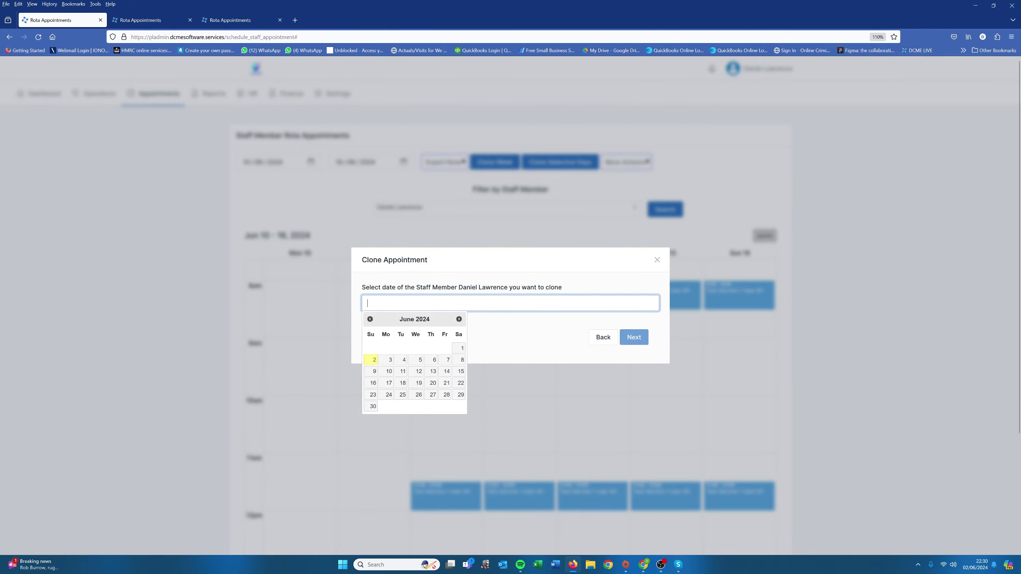
left_click(418, 372)
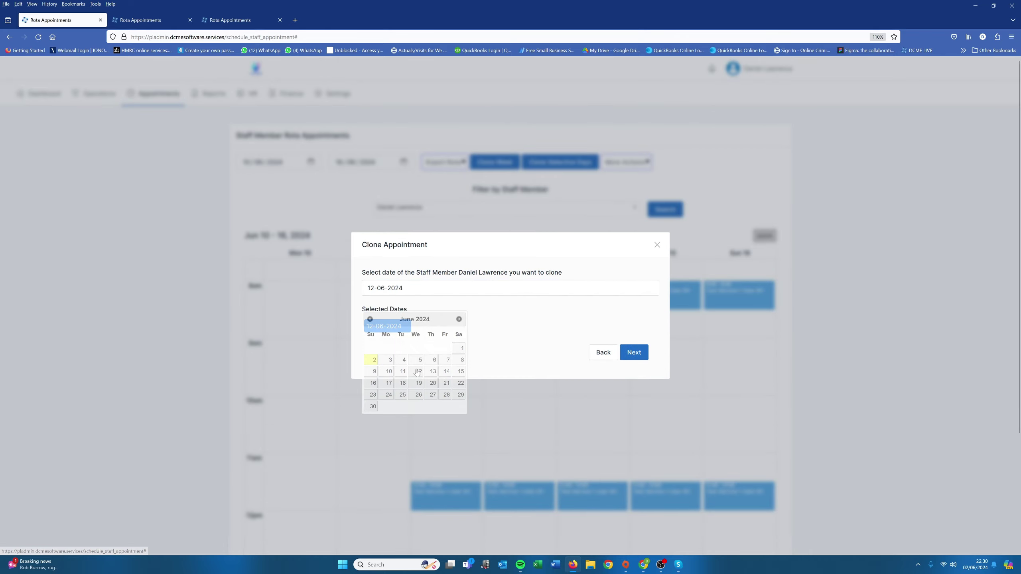
left_click(403, 288)
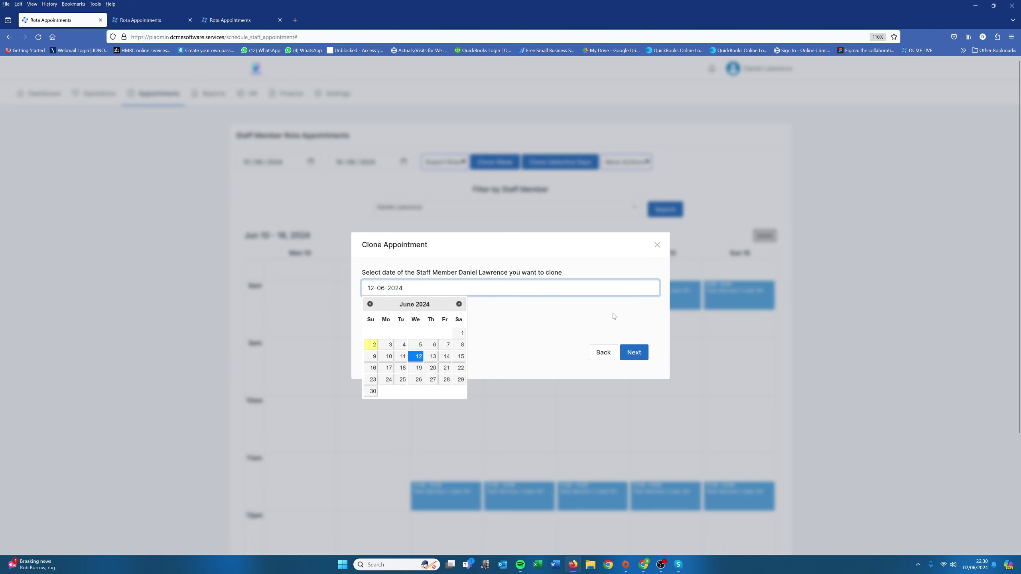
left_click(636, 328)
left_click(633, 352)
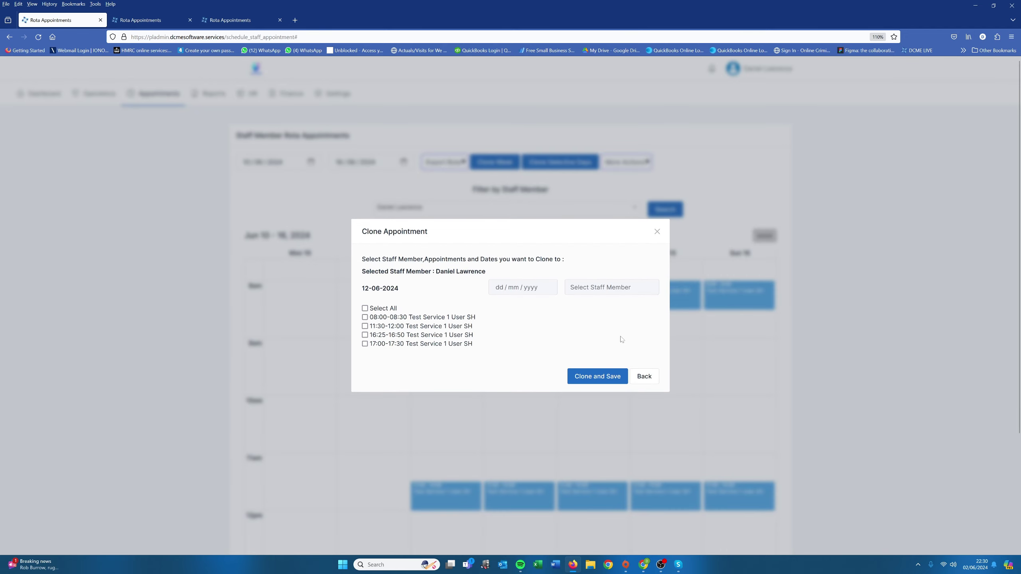
Try to clone all the 12-06-2024 appointments to 17-06-2024 for the same staff member, proceeding despite the service user's suspension dates
left_click(364, 308)
left_click(546, 286)
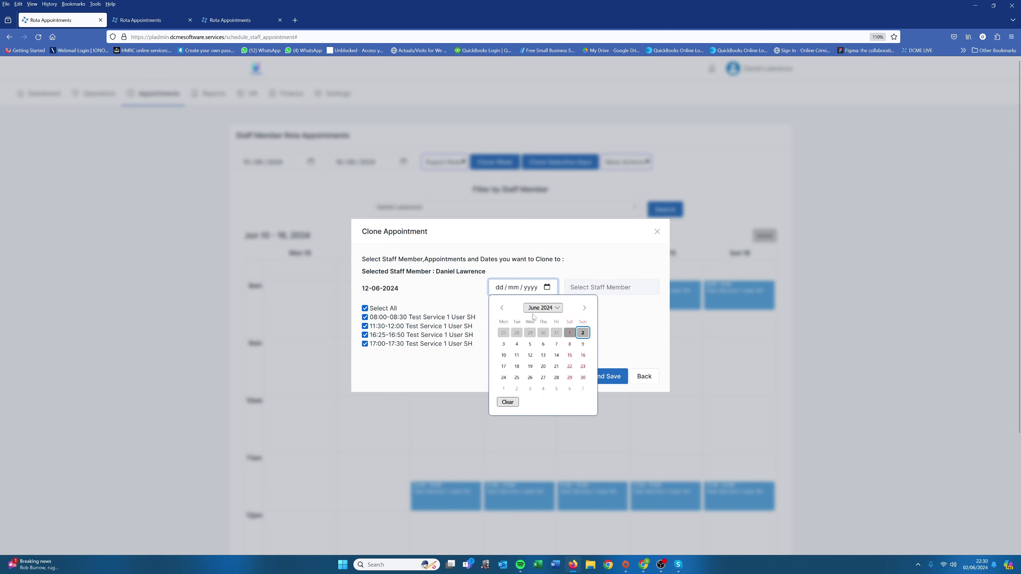
left_click(507, 370)
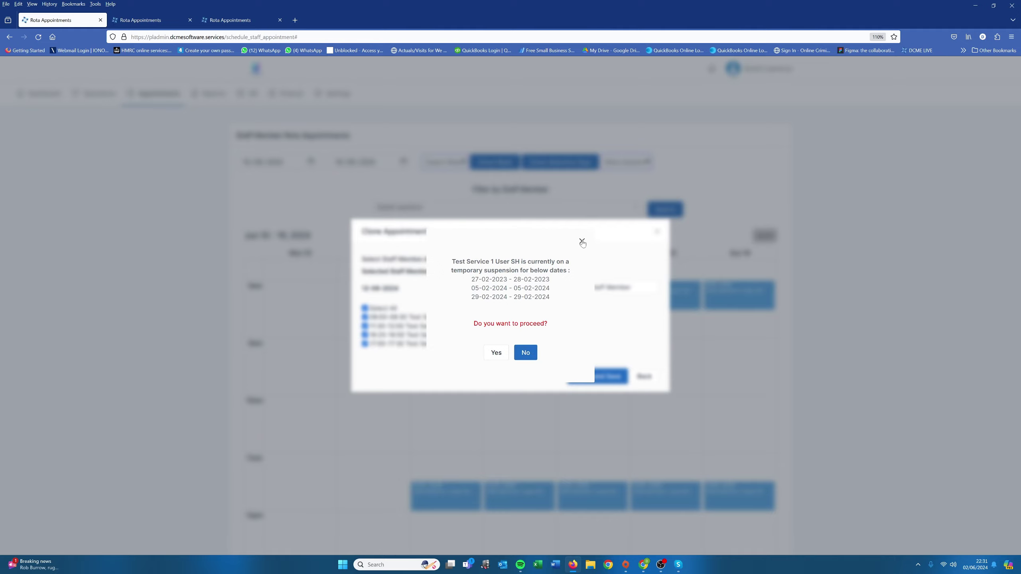
left_click(499, 353)
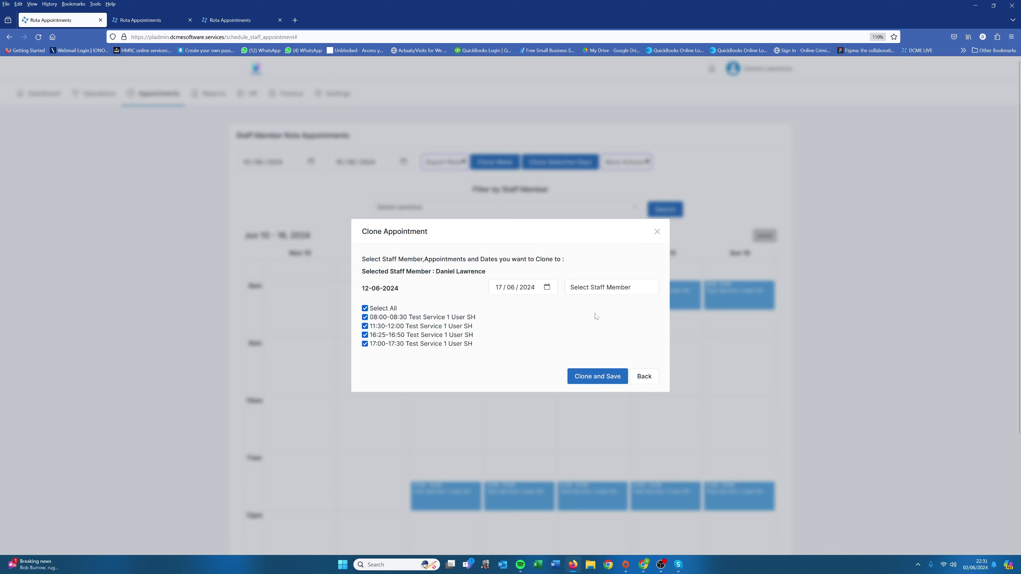
left_click(591, 294)
left_click(572, 356)
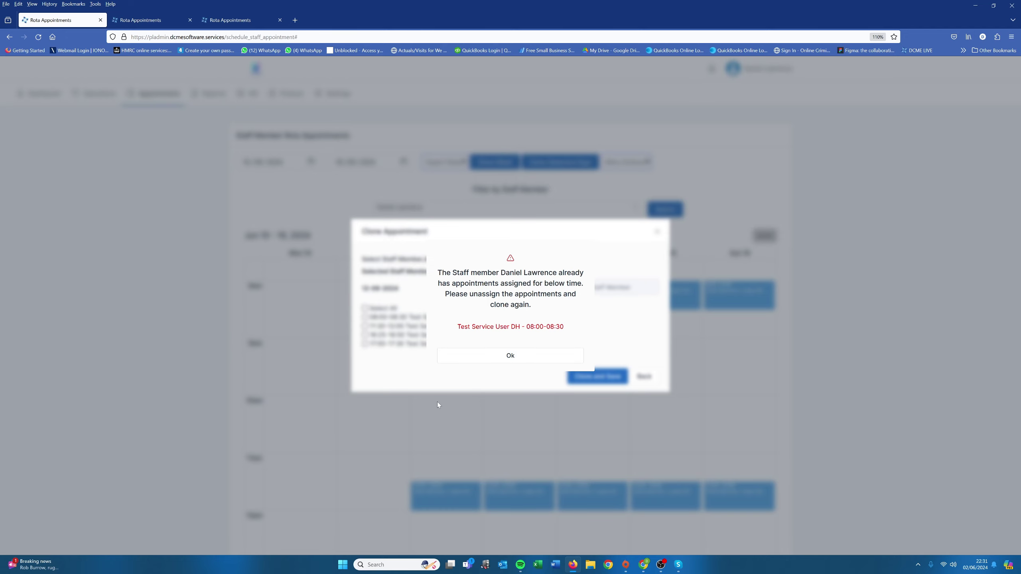
Check the conflicting 8:00 appointment on Monday 17 in the 17–23 June rota and dismiss the conflict notice
left_click(141, 20)
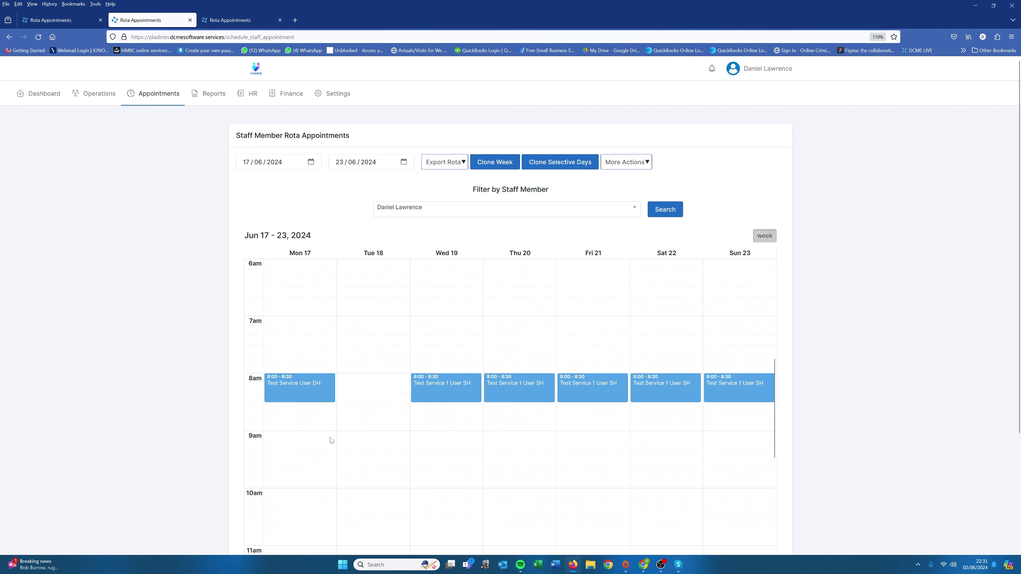
left_click(61, 19)
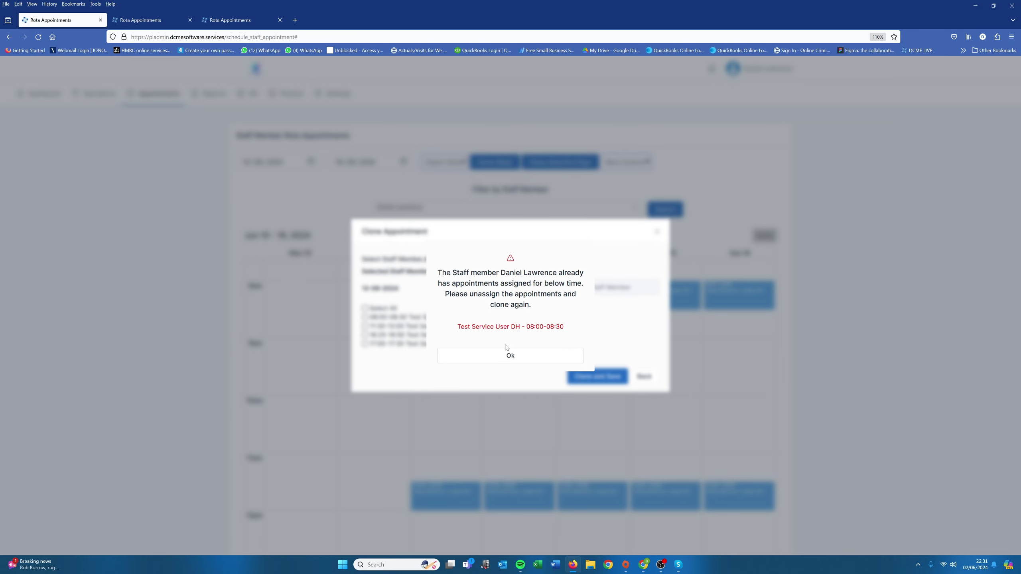
left_click(508, 355)
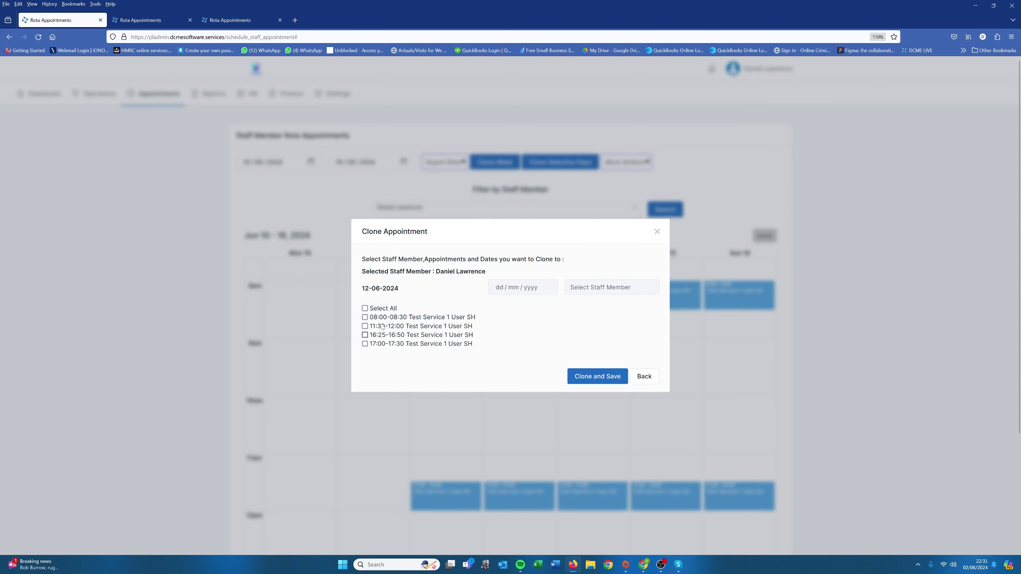
Select every 12-06-2024 appointment except 08:00-08:30 and set the clone date to 17-06-2024, agreeing to proceed despite the suspension dates
left_click(364, 309)
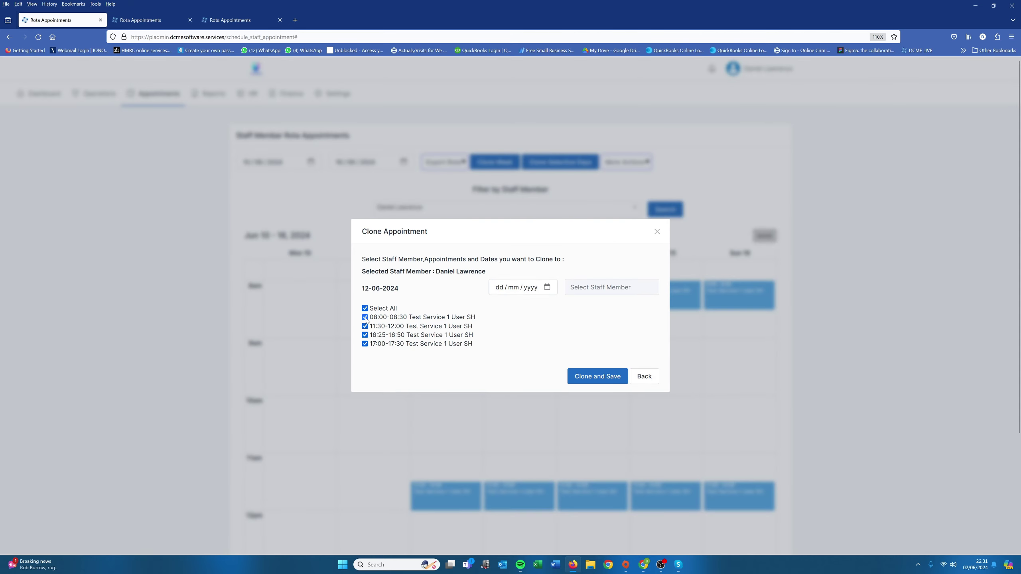
left_click(365, 317)
left_click(549, 289)
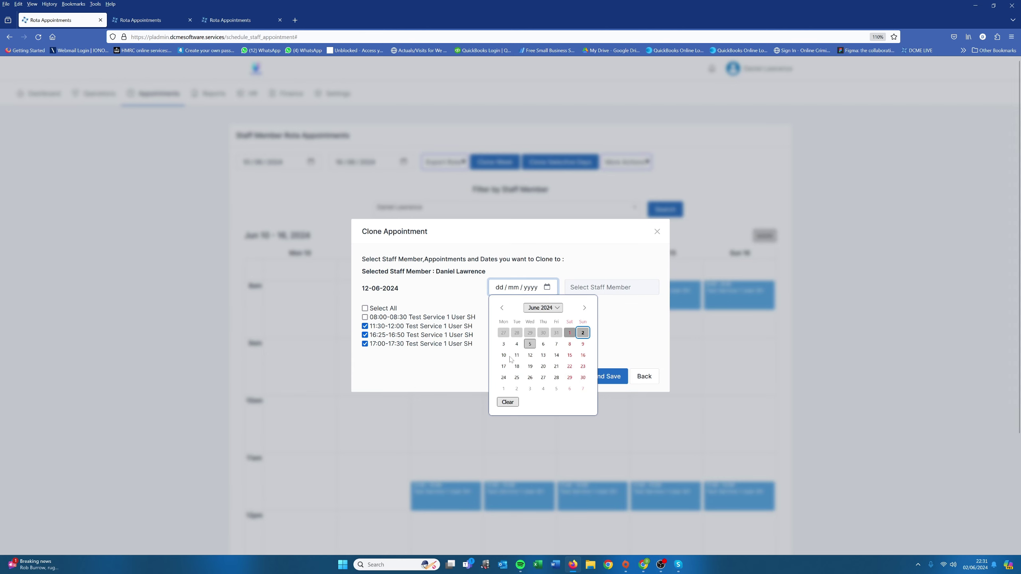
left_click(503, 366)
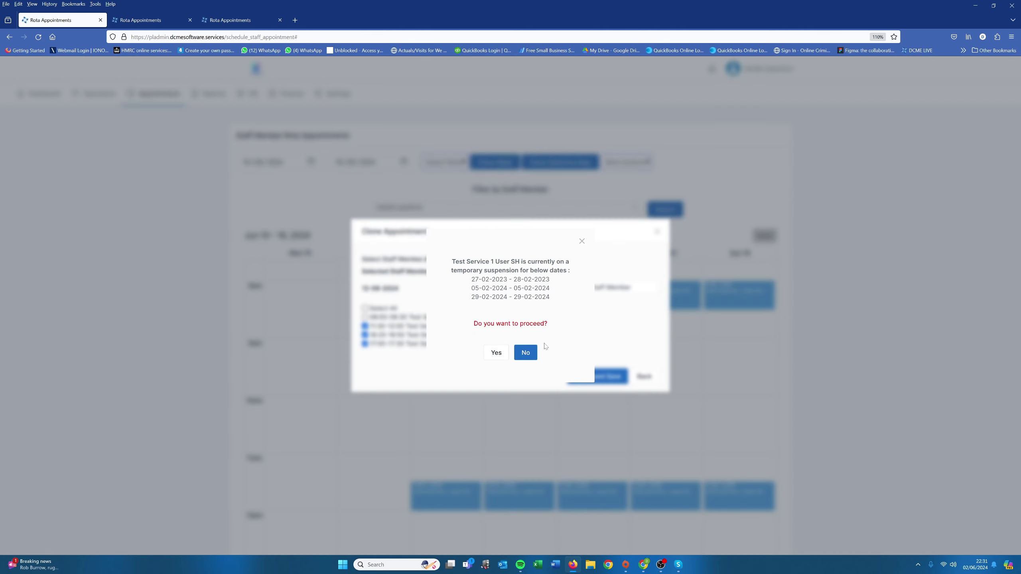
left_click(497, 352)
Assign the selected appointments to the same staff member, save the clone, and close its summary, resending the page data
left_click(595, 286)
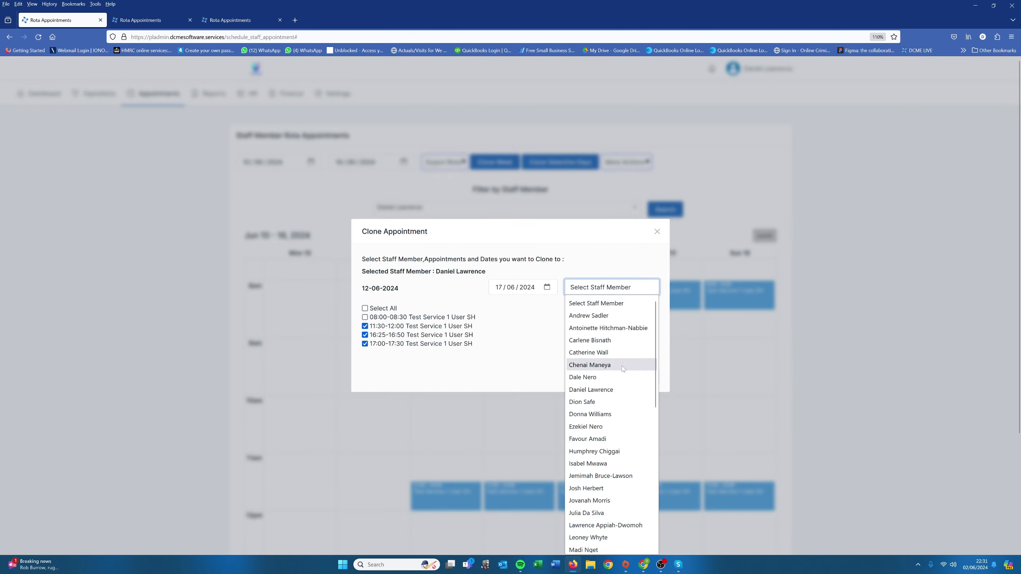
left_click(603, 389)
left_click(591, 378)
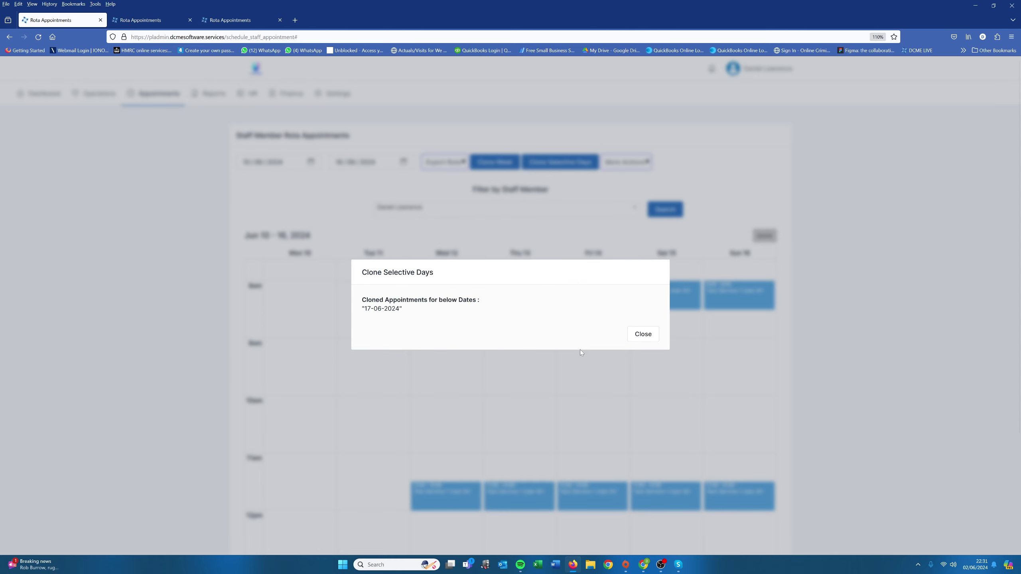
left_click(654, 338)
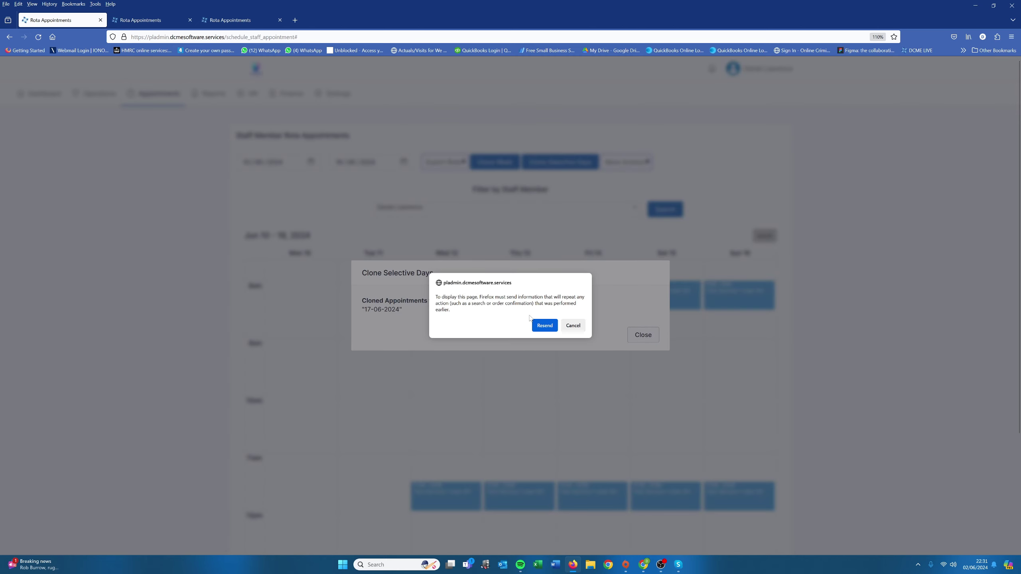
left_click(545, 326)
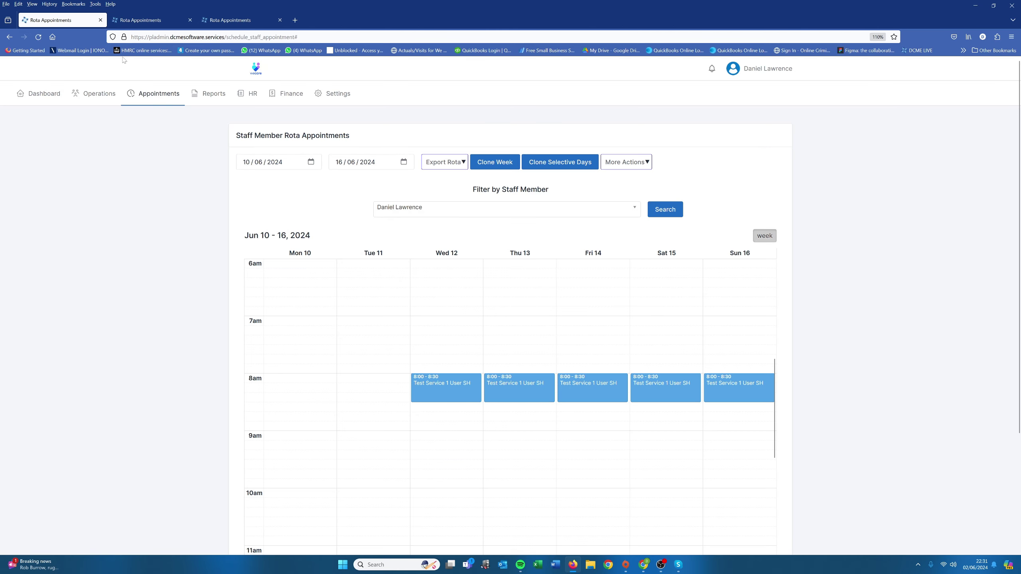
Refresh the 17–23 June rota and check Monday 17's appointments from morning to evening
left_click(139, 20)
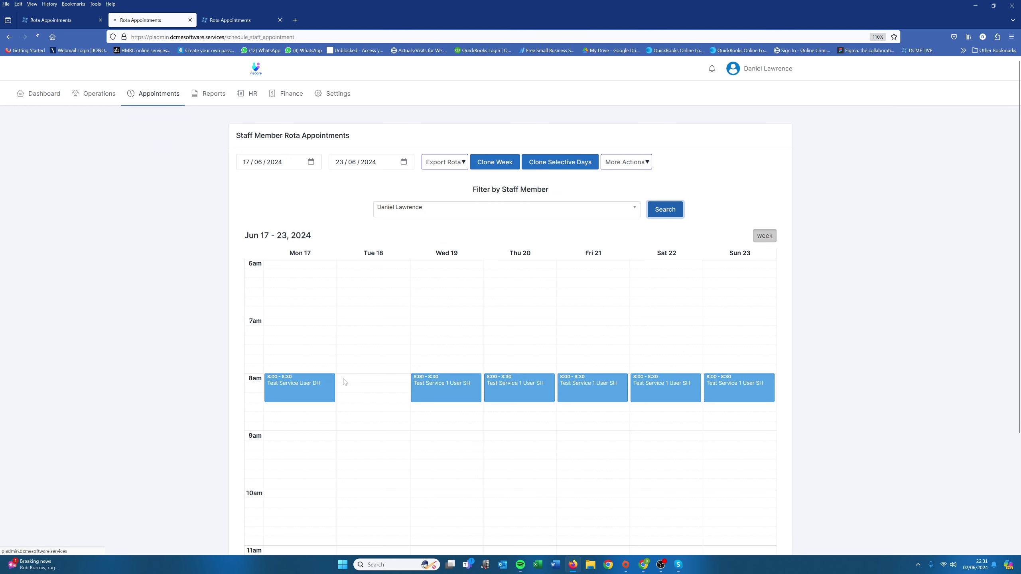
scroll(298, 367, "down", 3)
scroll(297, 362, "down", 4)
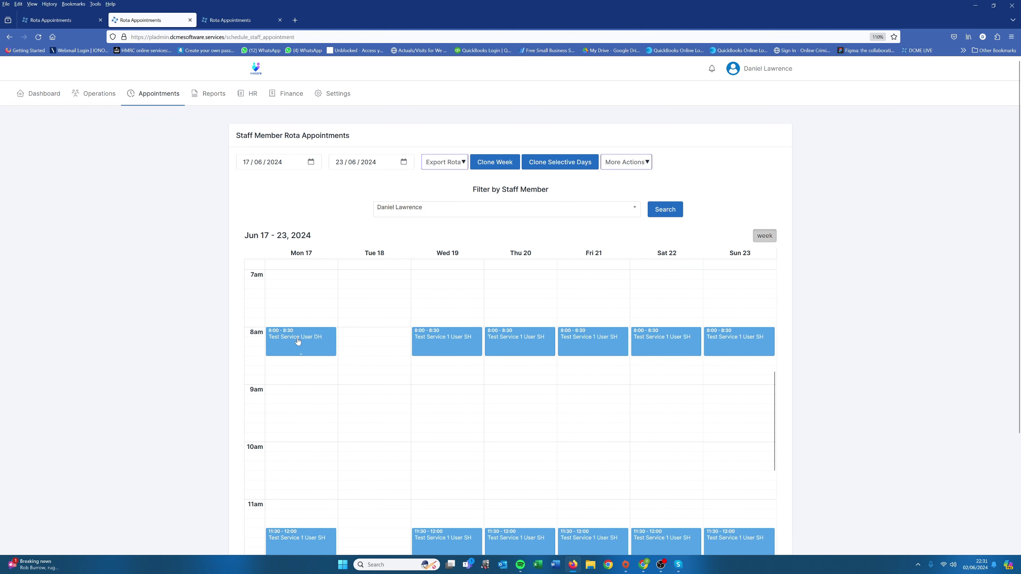
scroll(298, 342, "down", 5)
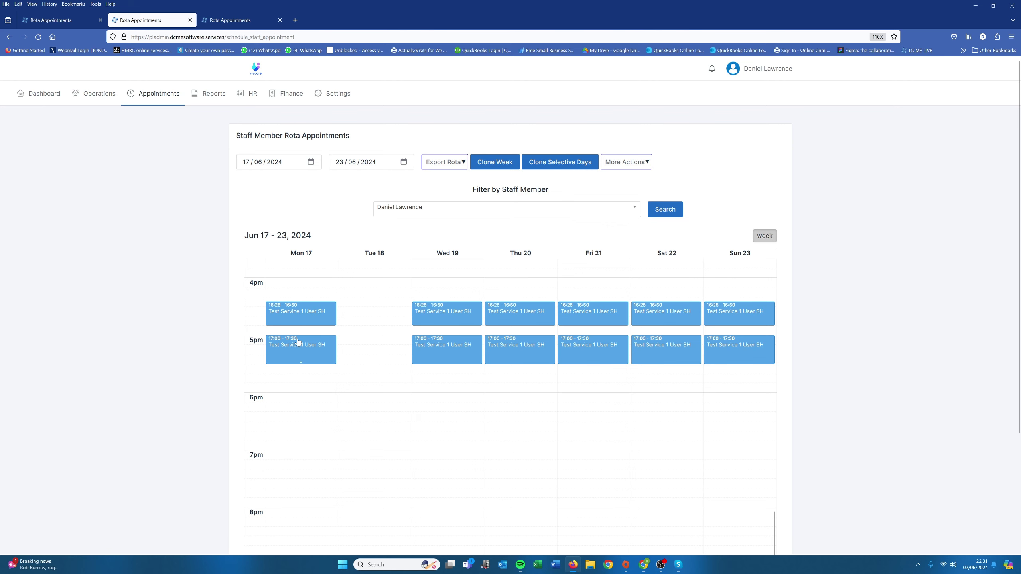
scroll(466, 410, "up", 7)
scroll(465, 411, "up", 2)
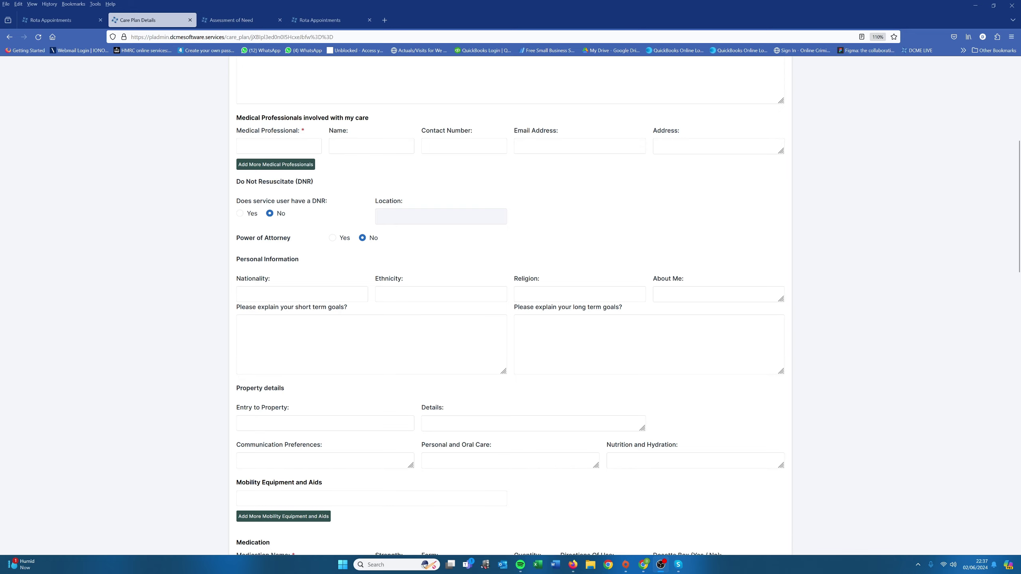
Set the care plan's Power of Attorney to Yes and go through its types, ending with Ordinary Power of Attorney
scroll(511, 306, "down", 3)
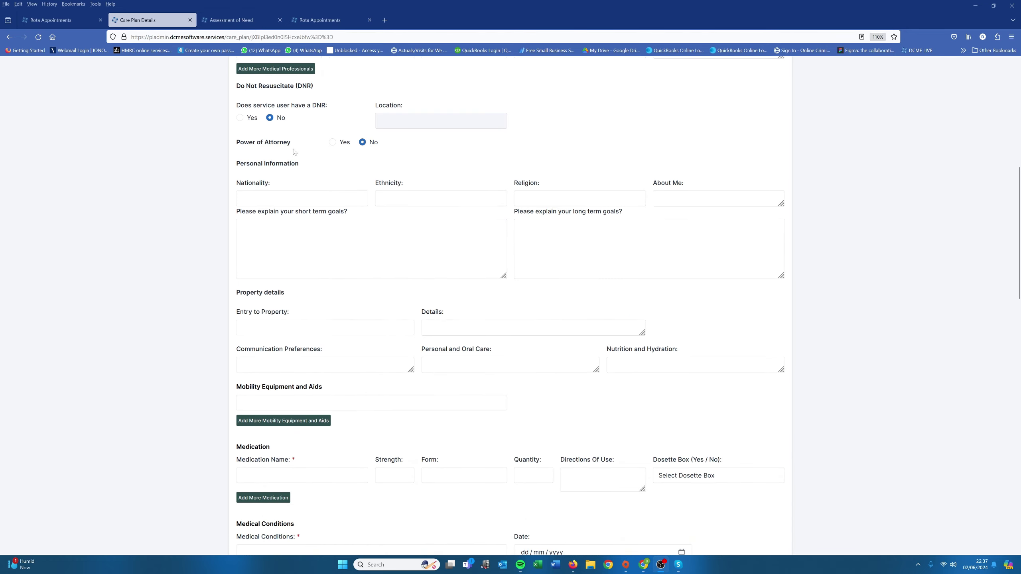
scroll(286, 159, "up", 2)
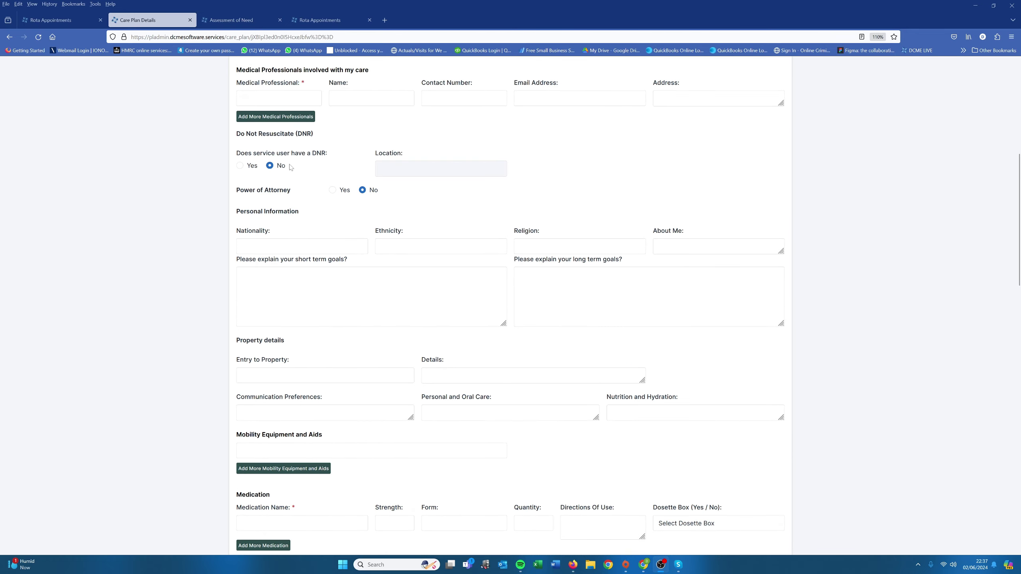
left_click(339, 193)
left_click(341, 217)
left_click(334, 245)
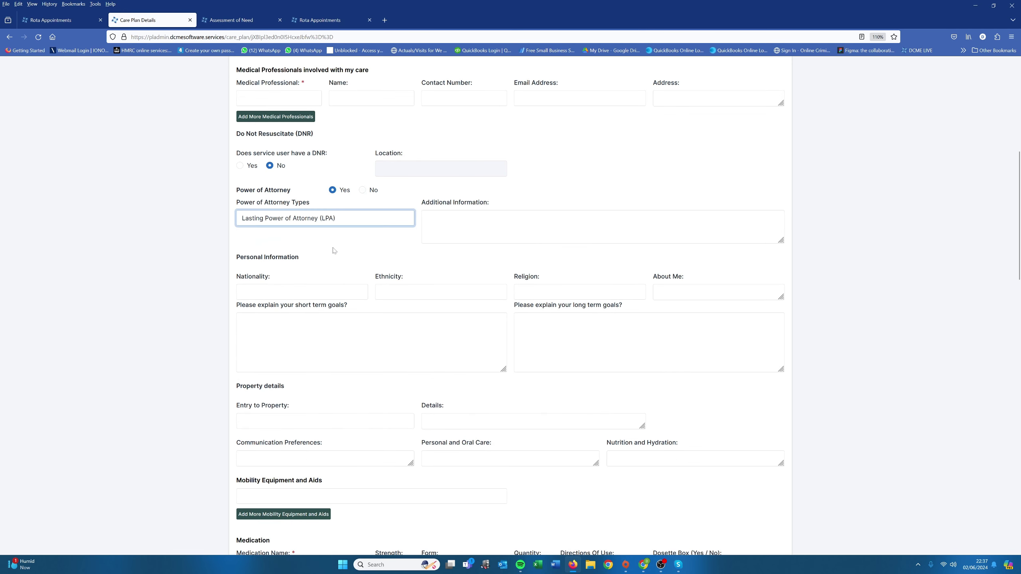
left_click(369, 221)
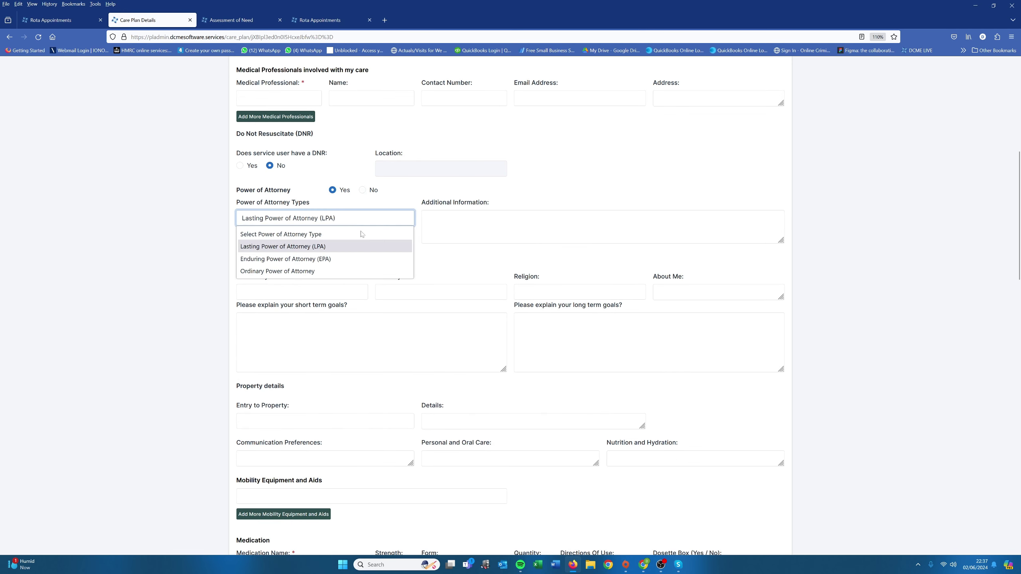
left_click(355, 258)
left_click(327, 224)
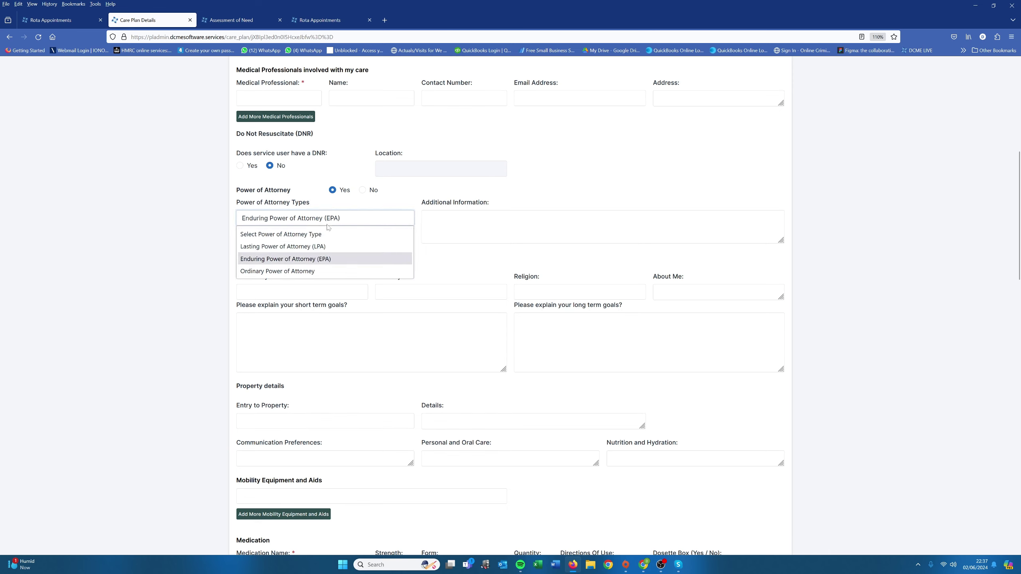
left_click(327, 271)
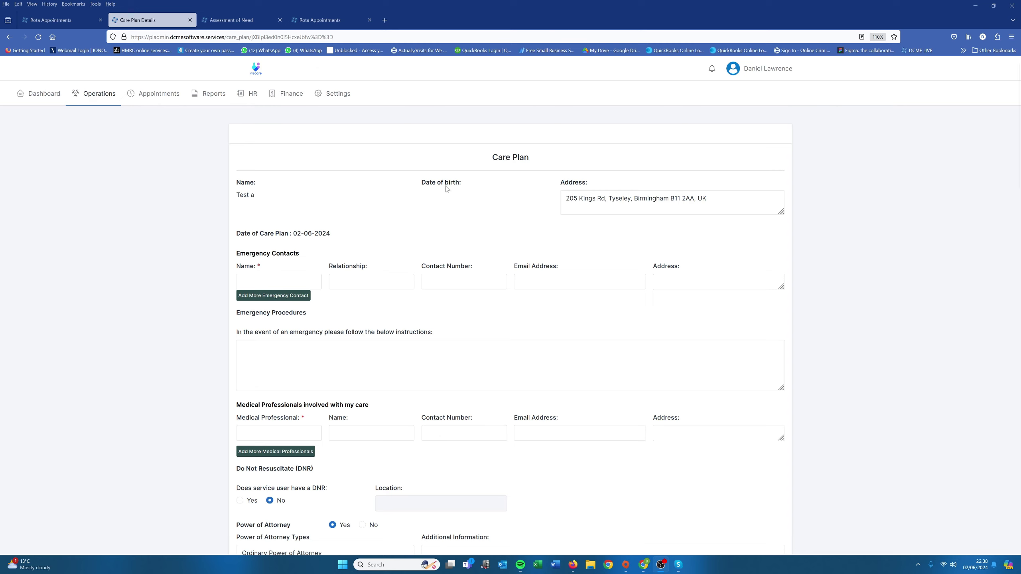
Open a blank HR exit interview form and review its fields from the employee details to the signature
left_click(249, 93)
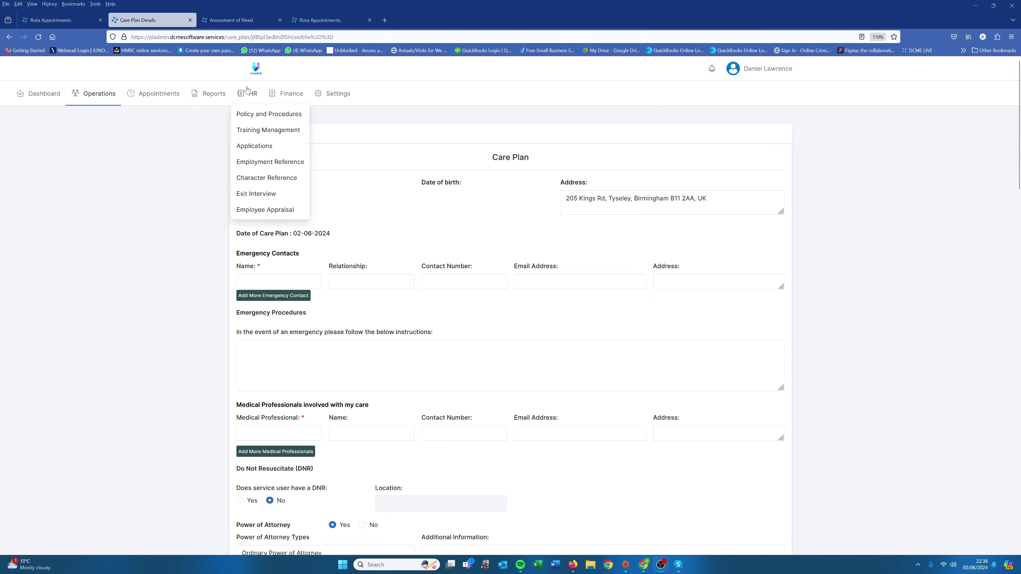
left_click(271, 194)
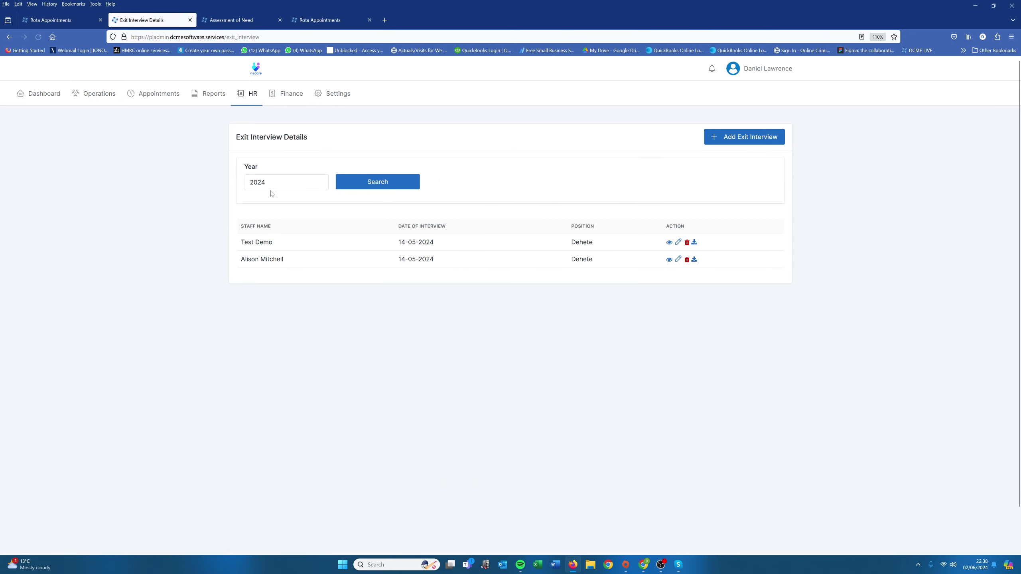
left_click(730, 137)
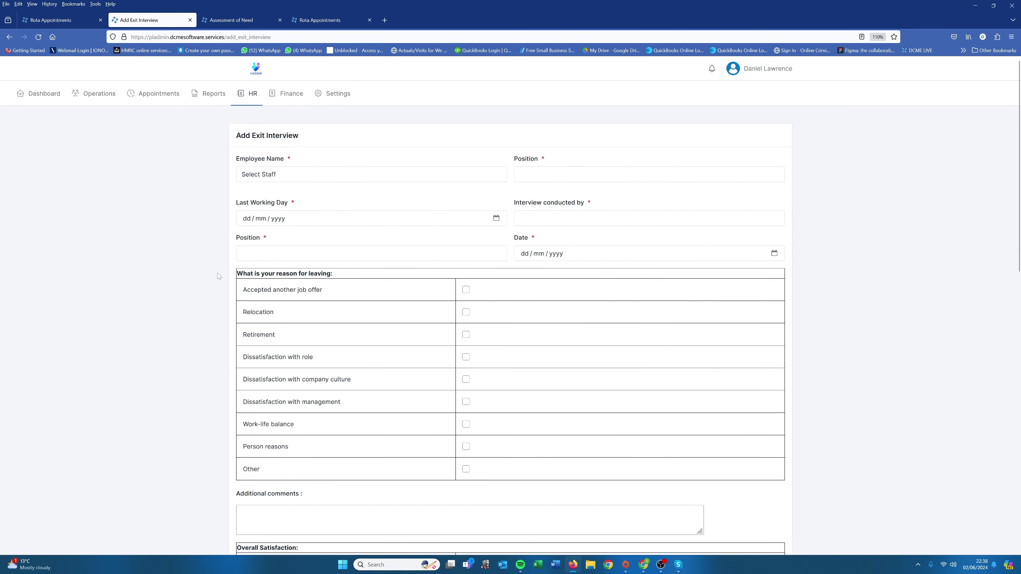
scroll(400, 241, "down", 20)
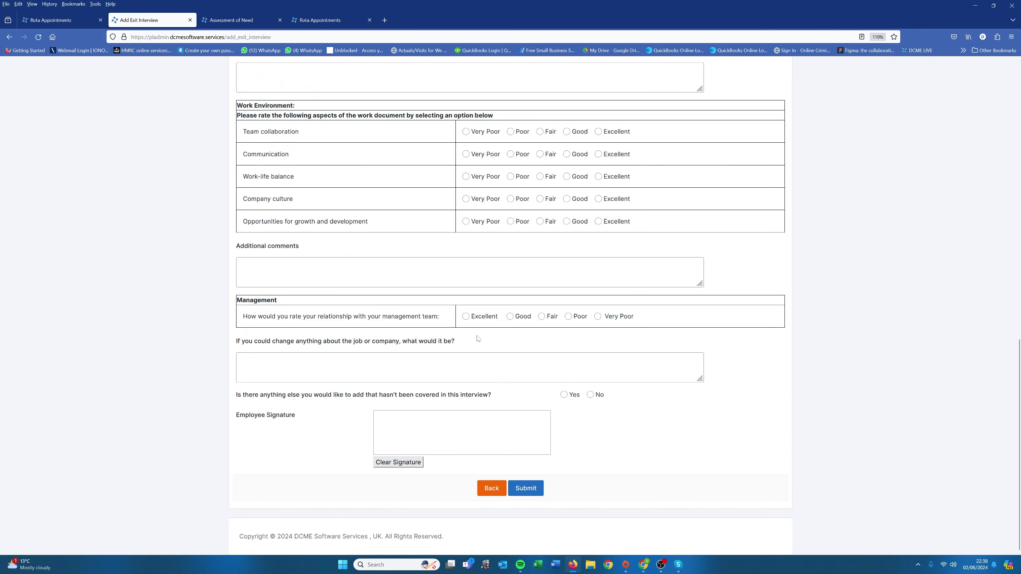
scroll(477, 338, "up", 20)
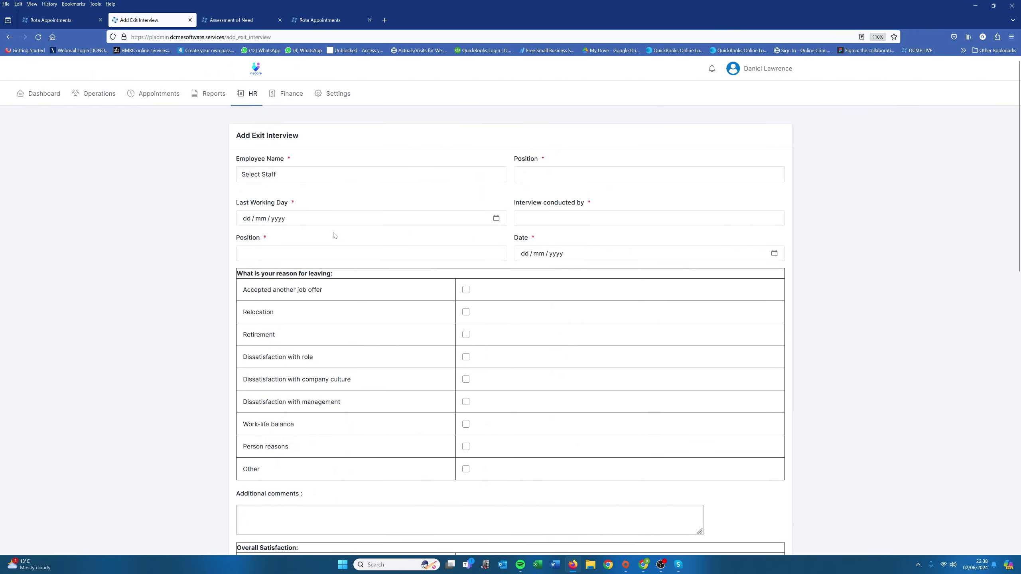
Open a blank employee performance appraisal form and review its sections from the employee details to the signatures
mouse_move(257, 103)
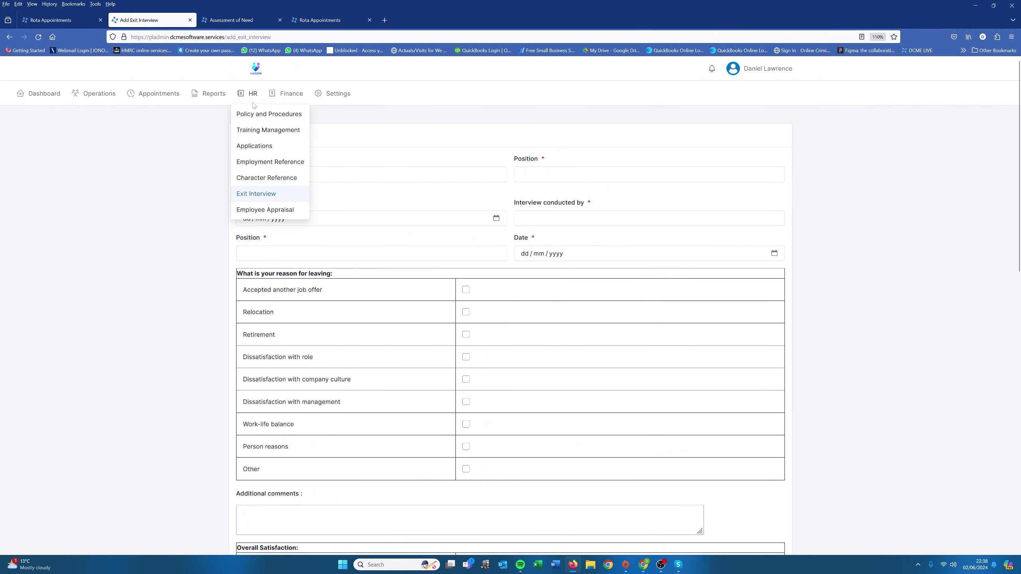
left_click(270, 210)
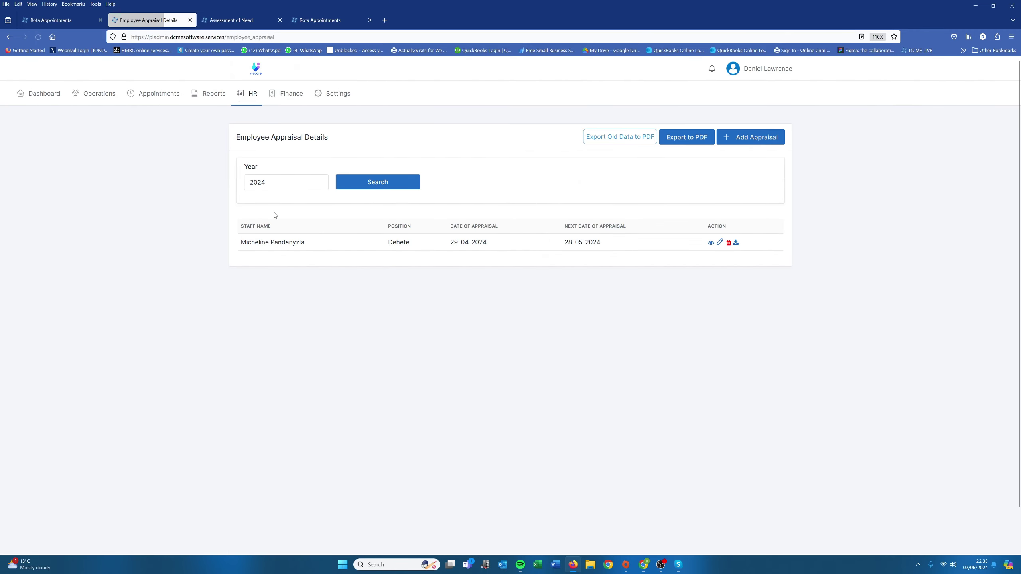
left_click(739, 142)
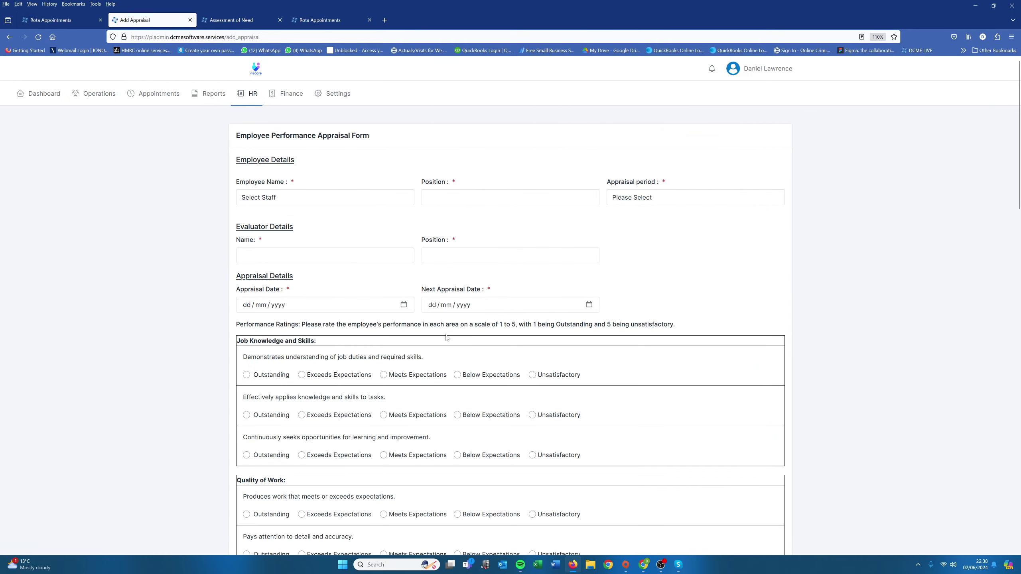
scroll(446, 338, "down", 1)
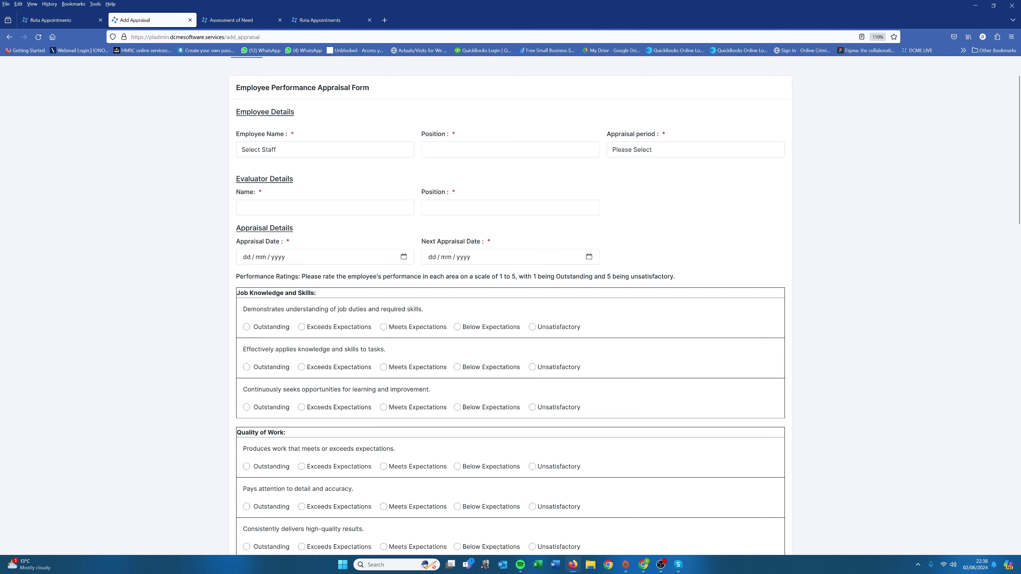
scroll(510, 280, "down", 15)
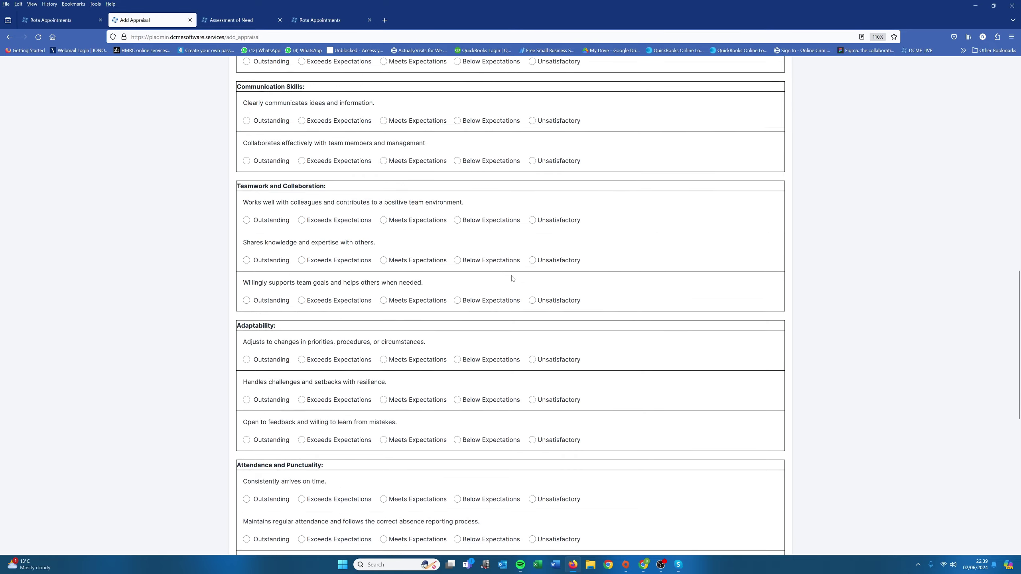
scroll(513, 277, "down", 5)
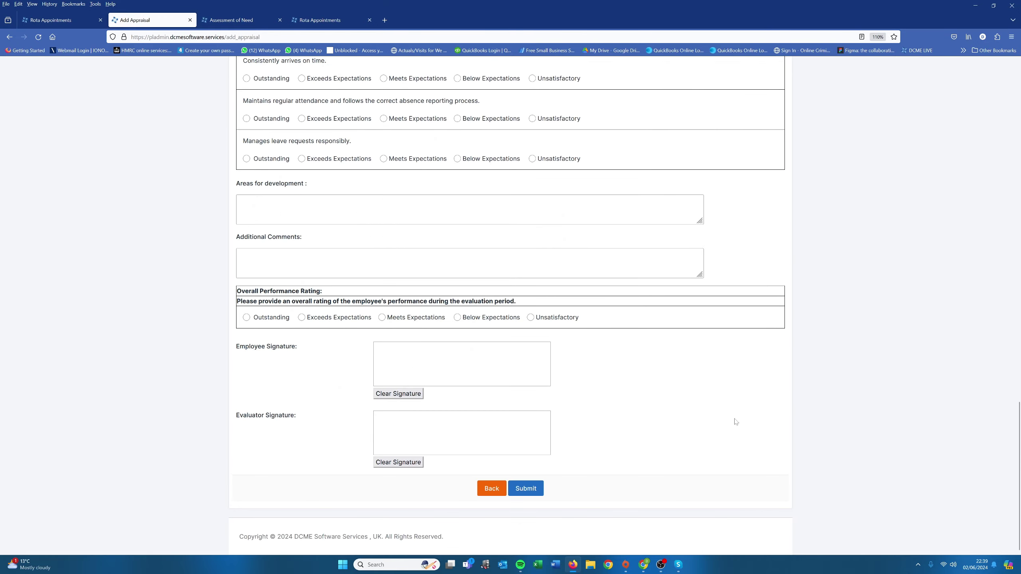
Open a blank audit form for Test Service 1 User SH and review it from the date field to the signature
scroll(821, 477, "up", 20)
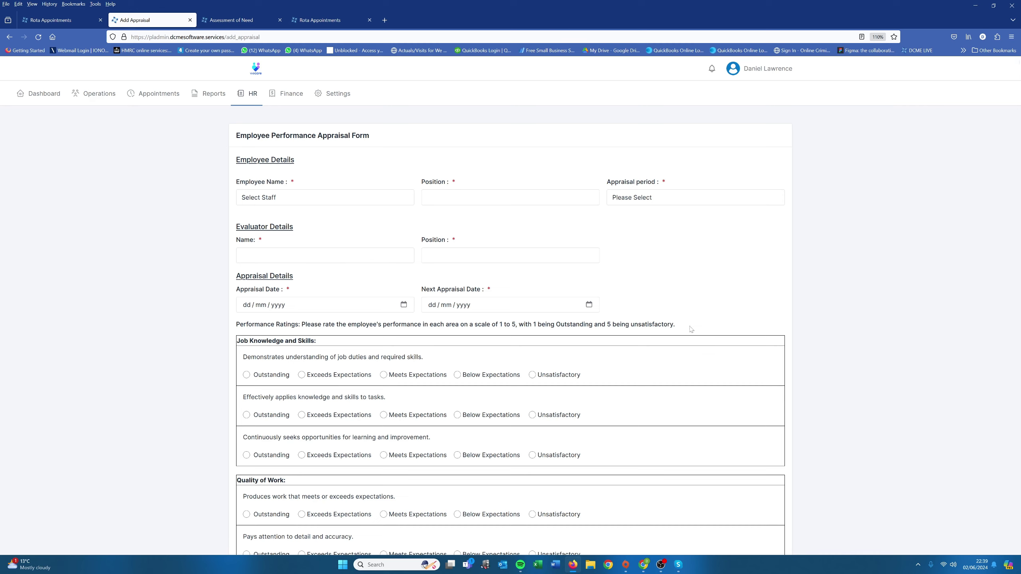
mouse_move(330, 102)
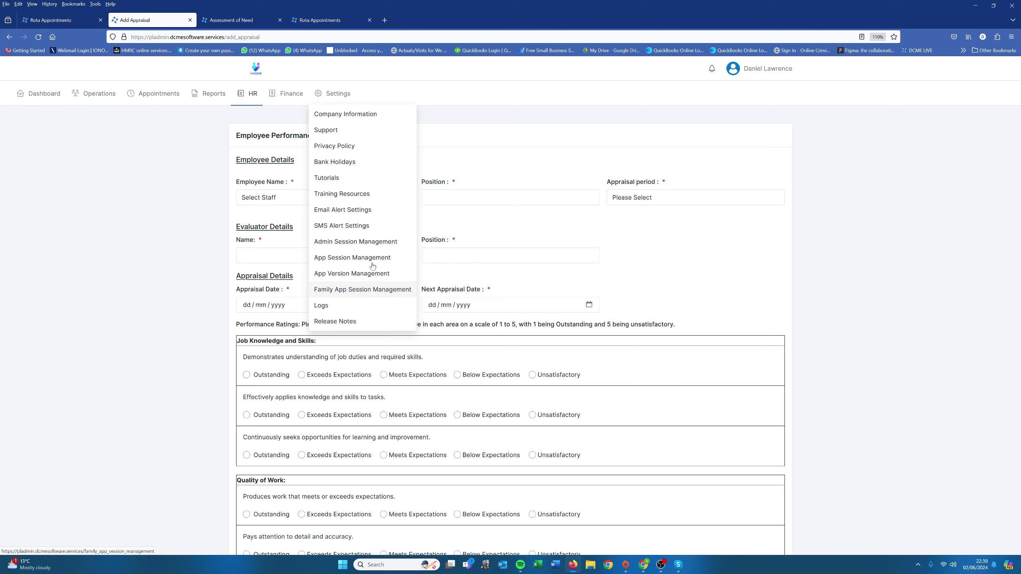
mouse_move(207, 94)
mouse_move(218, 127)
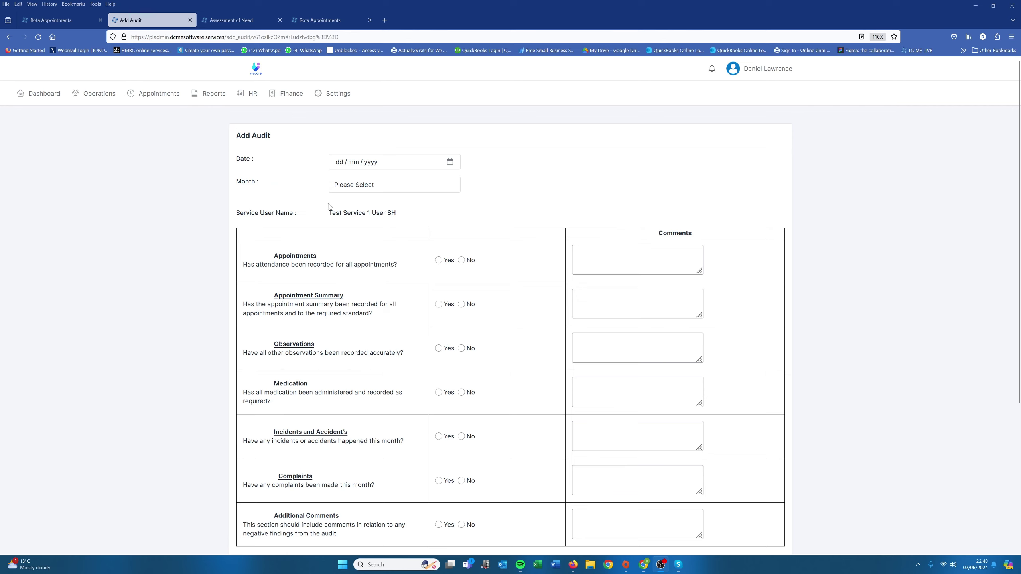
scroll(328, 206, "down", 5)
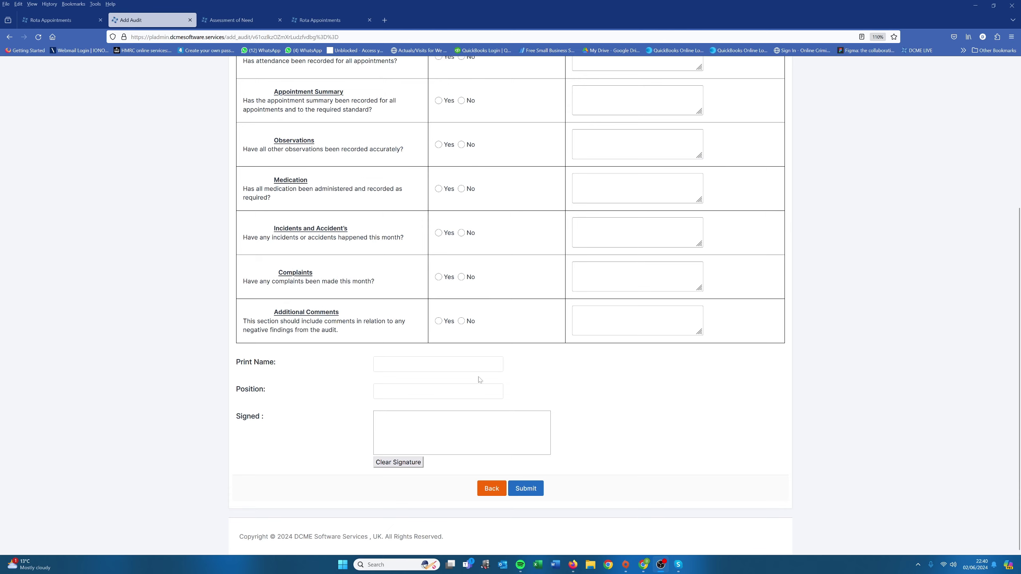
scroll(479, 380, "up", 5)
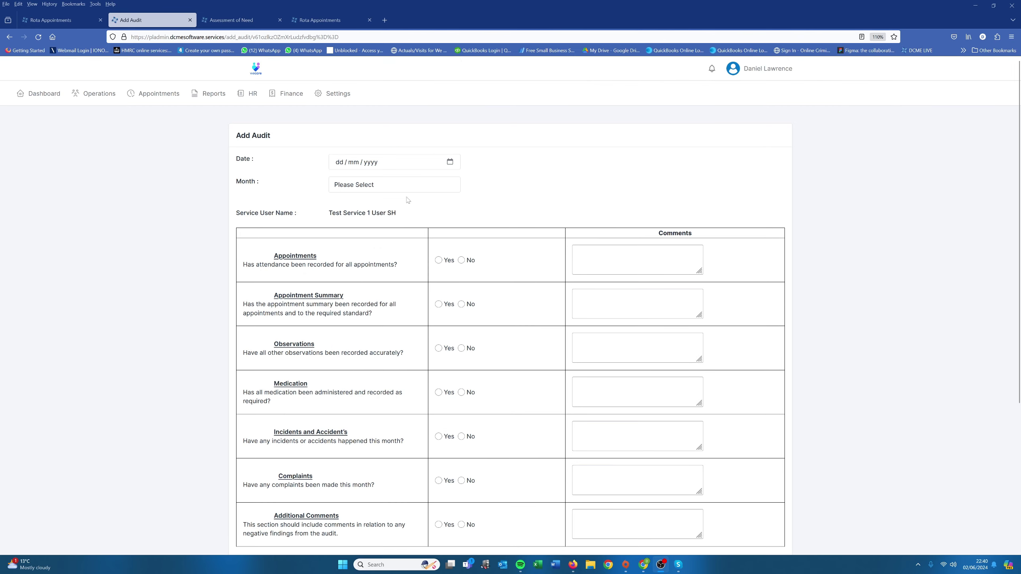
Look through the audit form's month options and its date picker without choosing a value
left_click(402, 186)
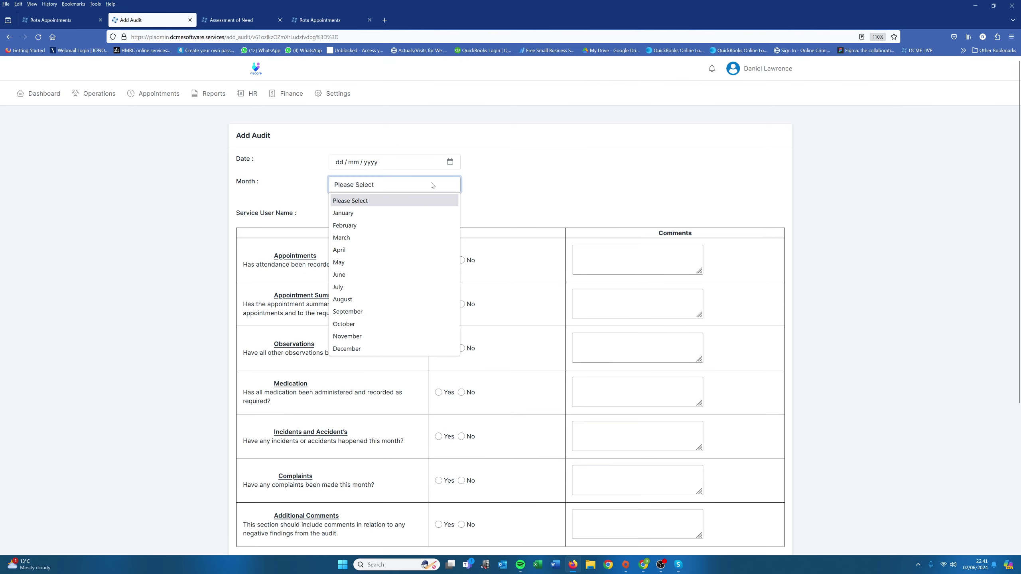
left_click(449, 161)
left_click(491, 163)
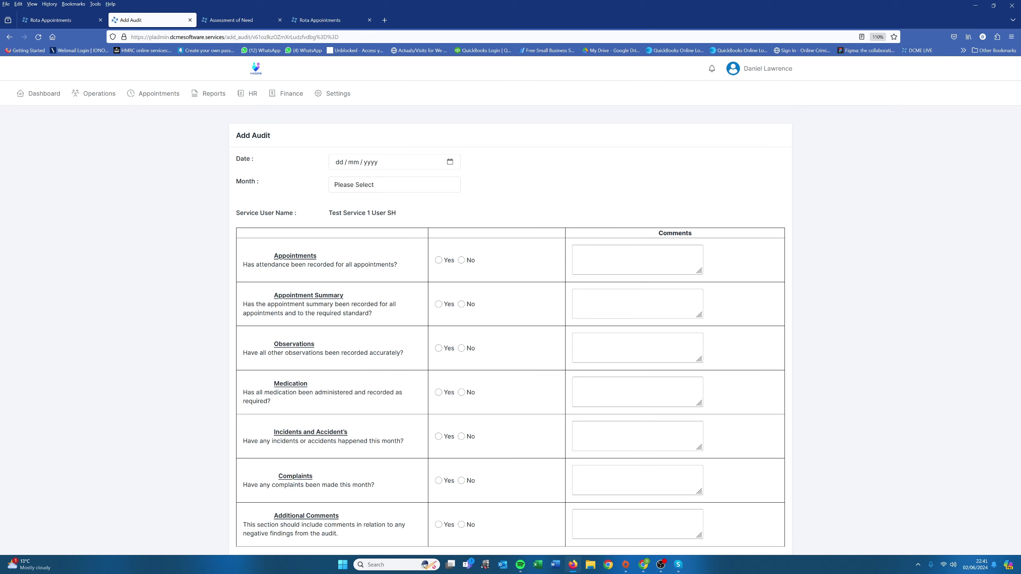
View Test Service 1 User SH's unassigned appointments for 03/06/2024 to 09/06/2024 and check that week's rota from morning to early evening
key("alt+Left")
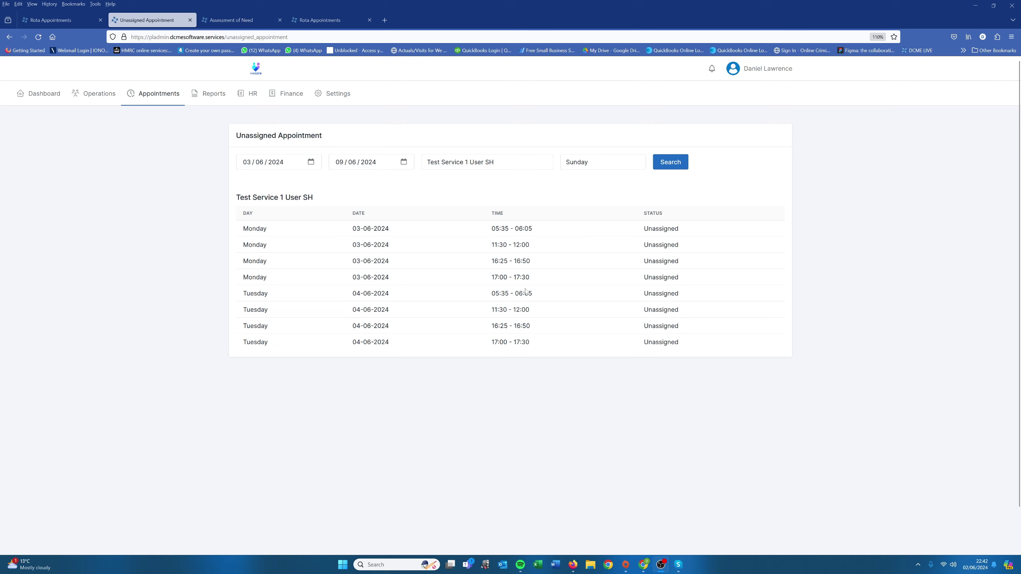
left_click(285, 198)
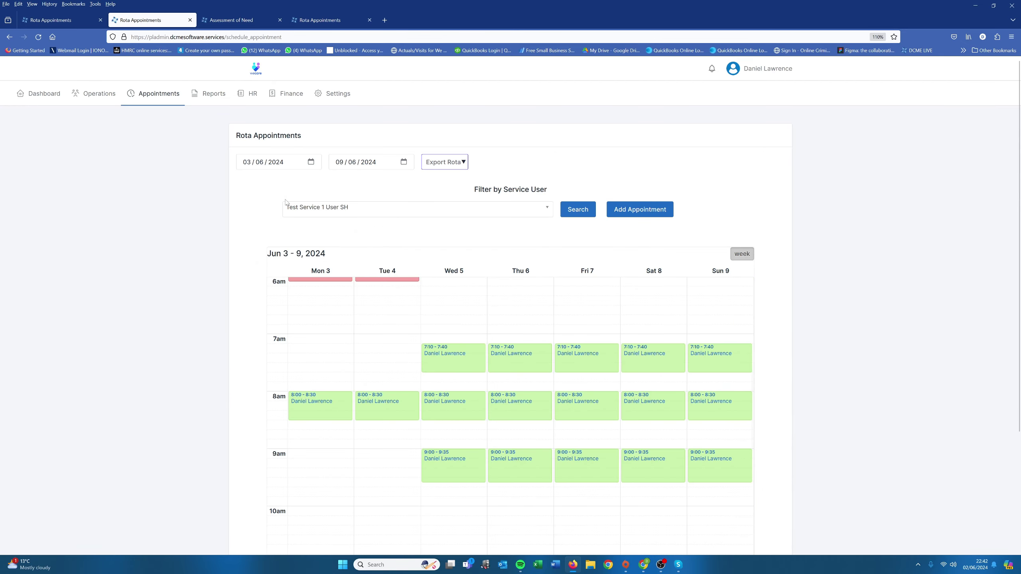
scroll(435, 436, "up", 3)
scroll(435, 436, "down", 10)
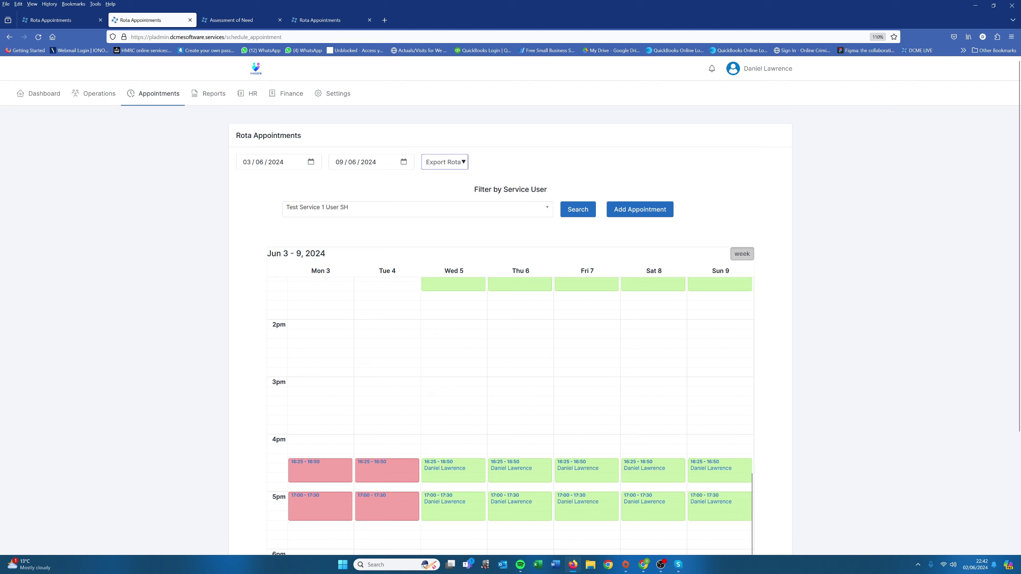
key("alt+Tab")
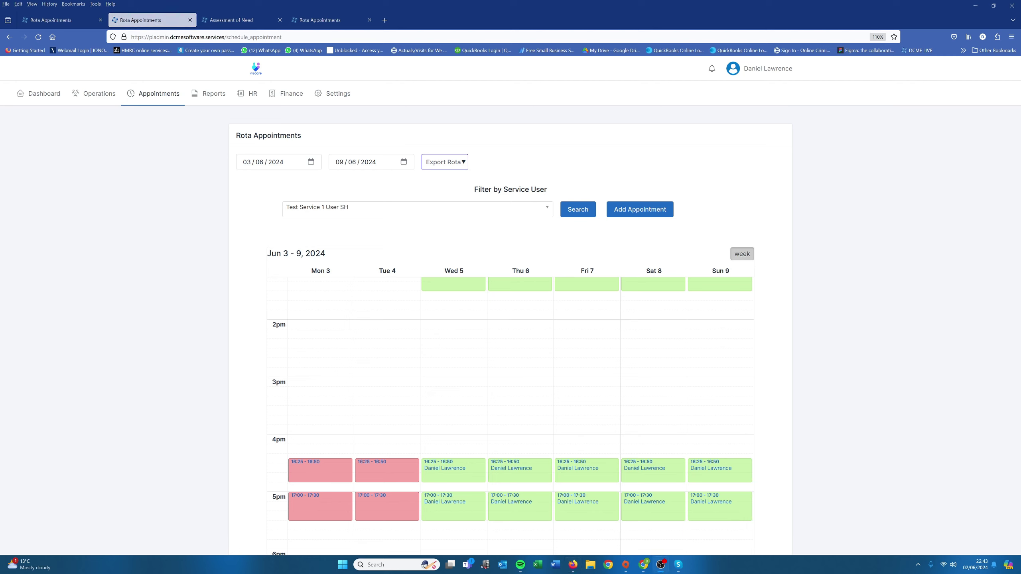